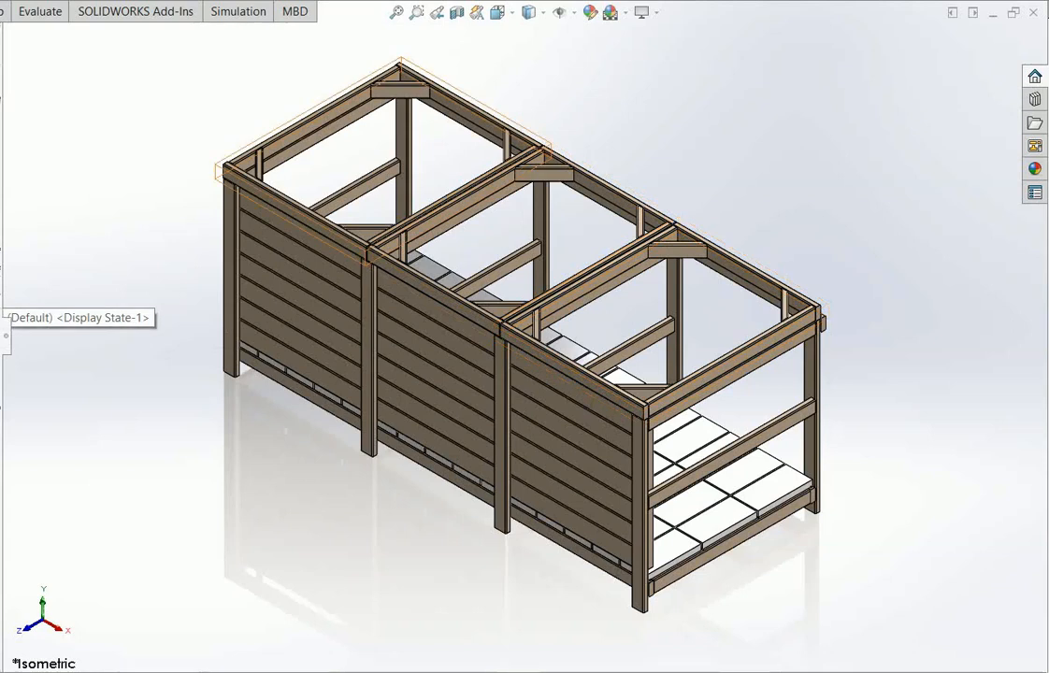
Identify the three lid frames and the outer slatted front panels by highlighting them in the assembly.
{"action": "left_click", "coordinate": [2, 297]}
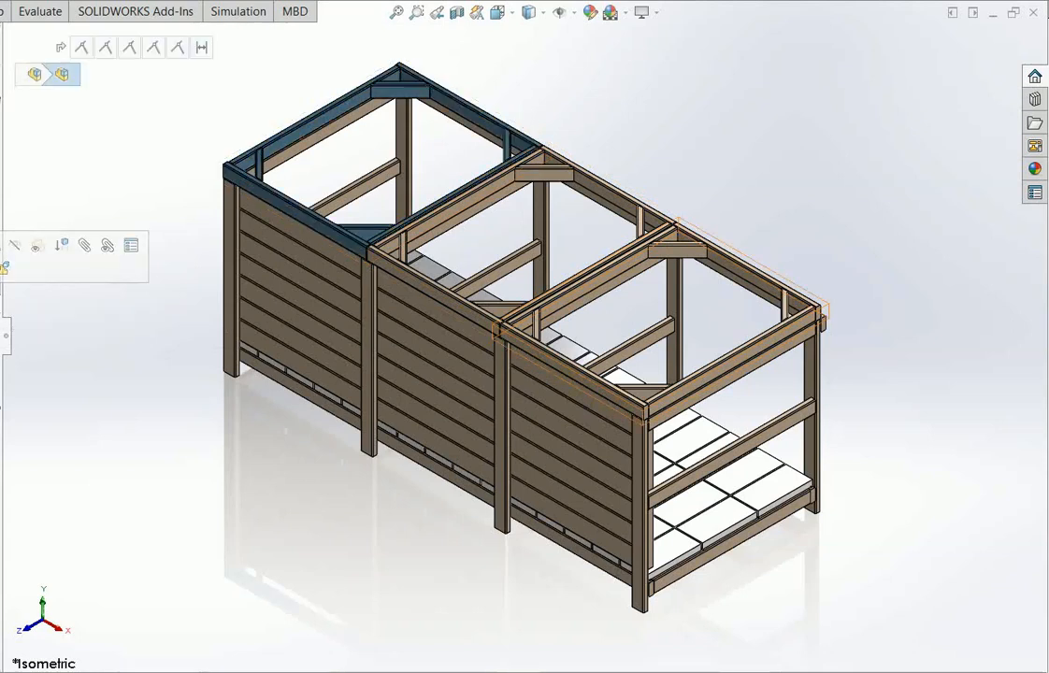
{"action": "left_click", "coordinate": [1, 314]}
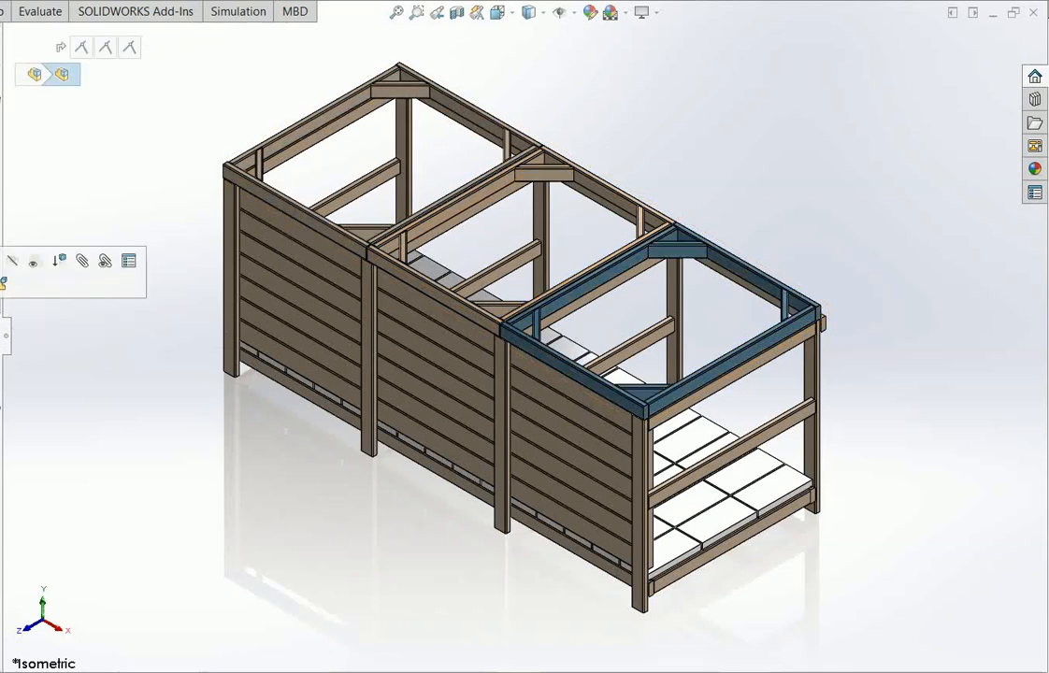
{"action": "left_click", "coordinate": [1, 330]}
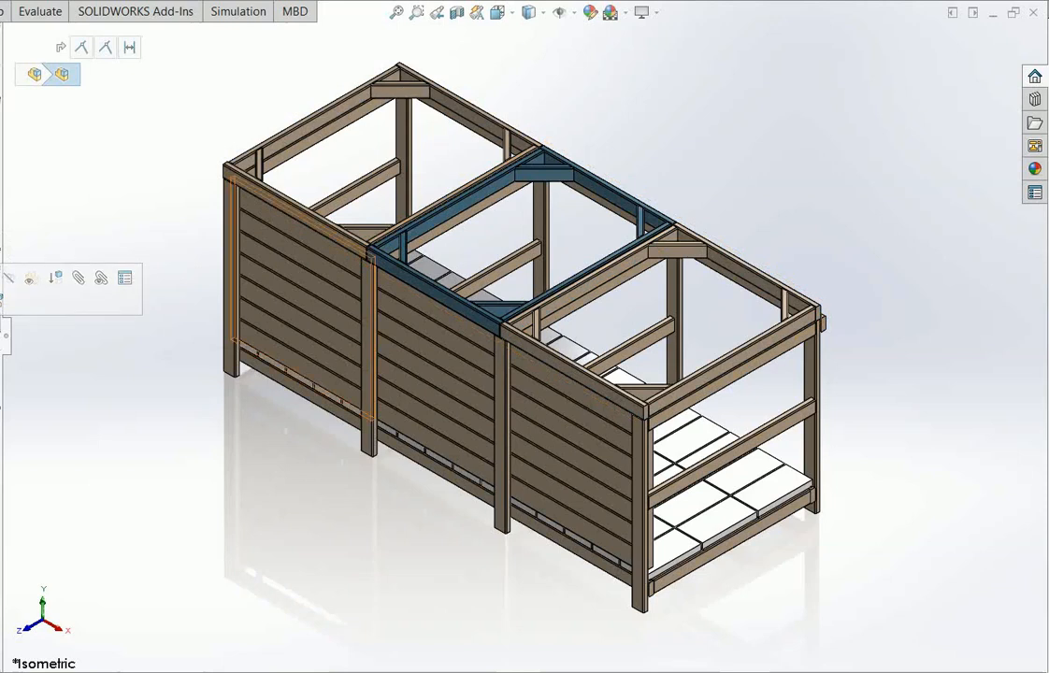
{"action": "left_click", "coordinate": [0, 343]}
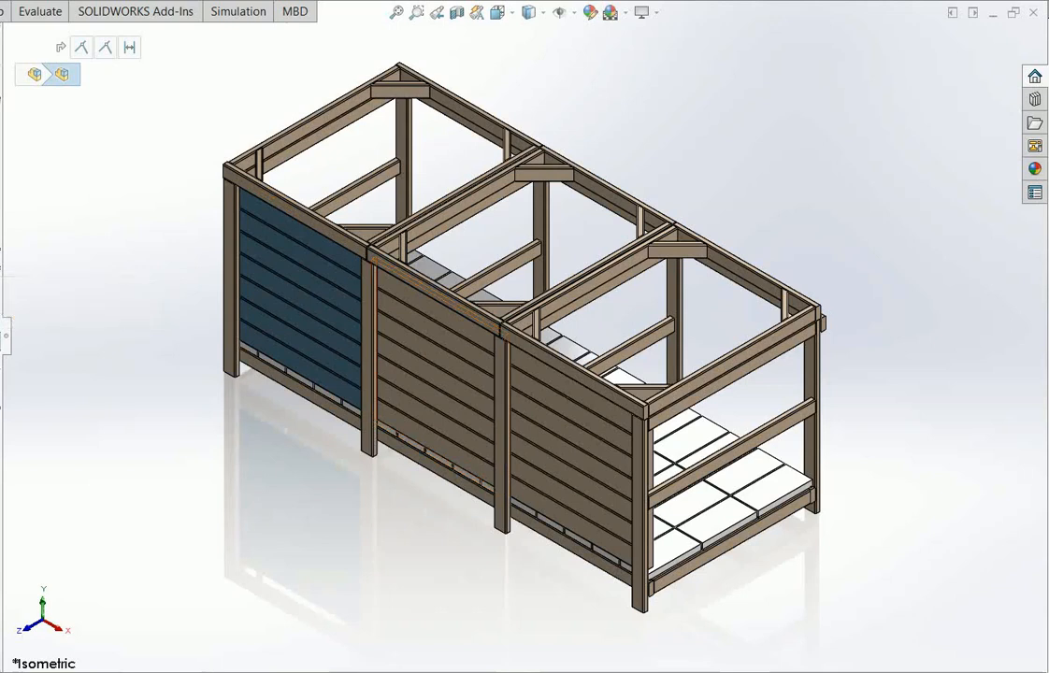
{"action": "left_click", "coordinate": [1, 407]}
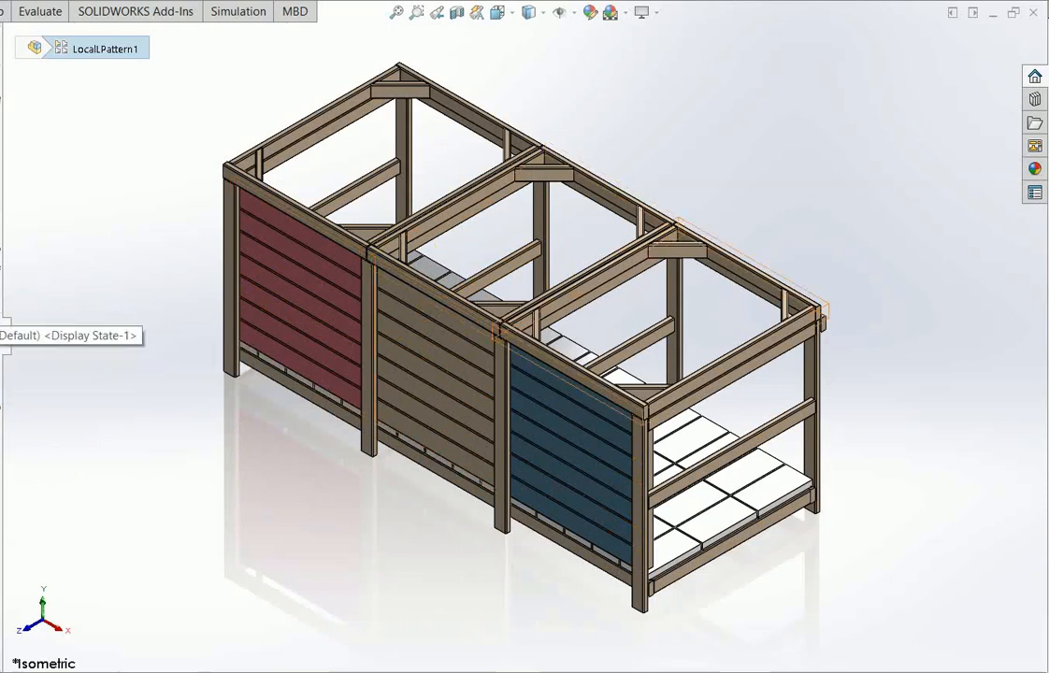
Hide the three lid frames and all three slatted front panels of the bin assembly.
{"action": "left_click", "coordinate": [2, 294]}
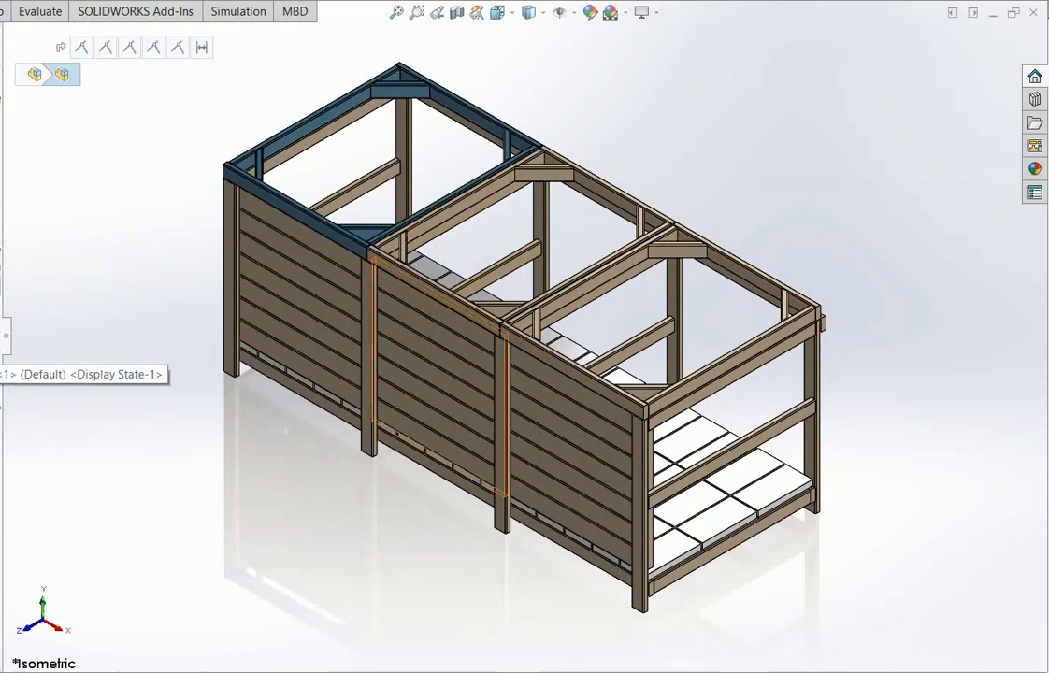
{"action": "left_click", "coordinate": [2, 358], "text": "shift"}
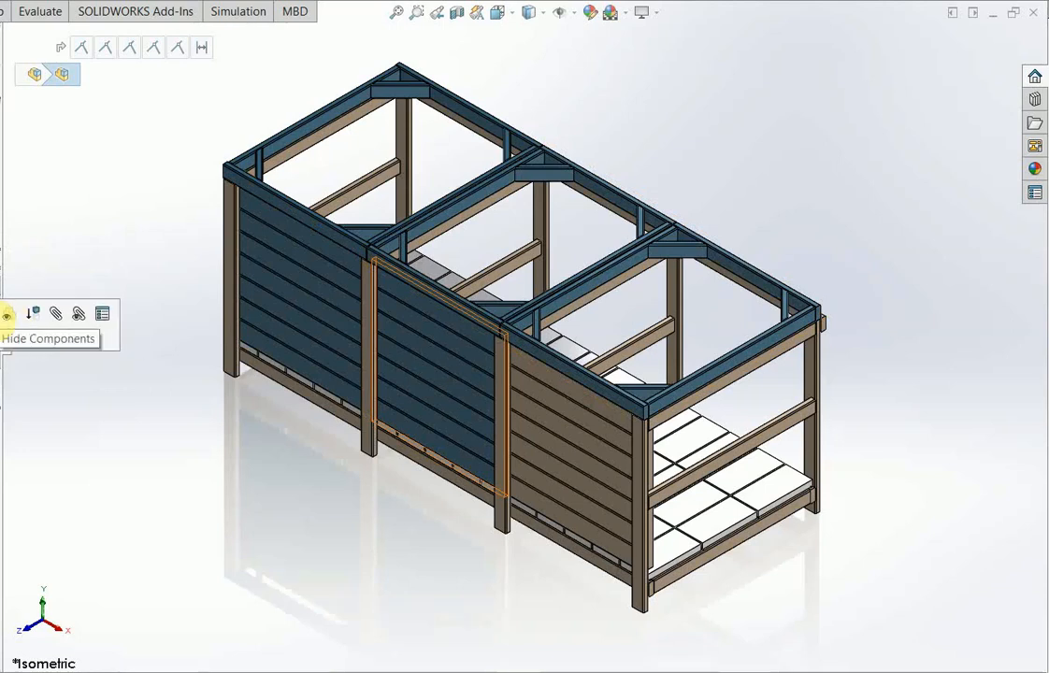
{"action": "left_click", "coordinate": [6, 315]}
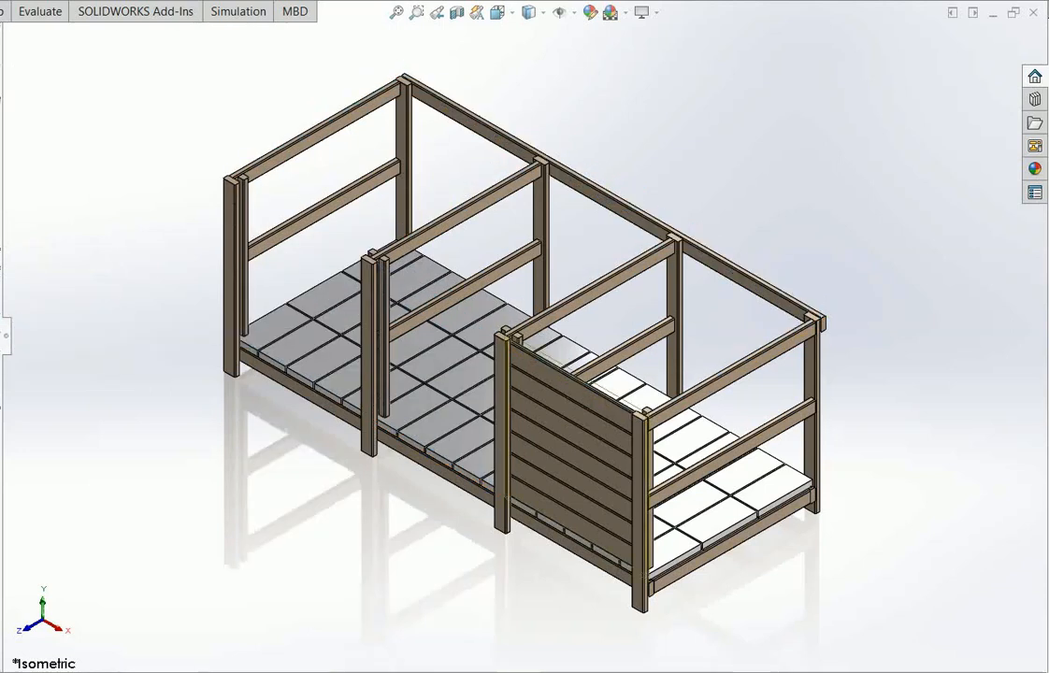
{"action": "right_click", "coordinate": [1, 382]}
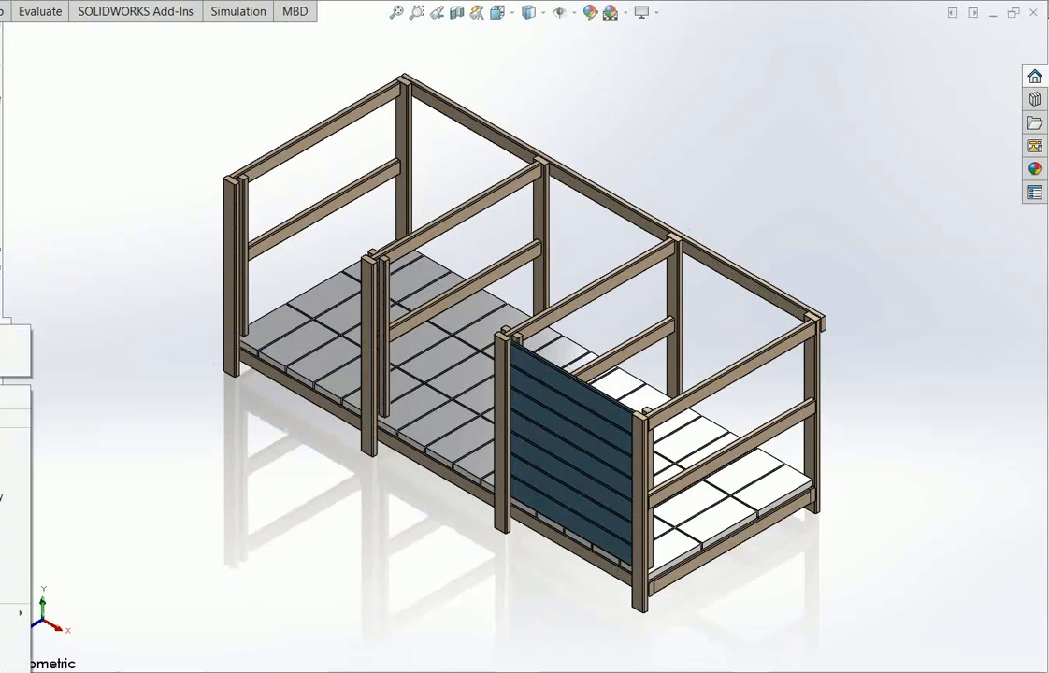
{"action": "left_click", "coordinate": [1, 339]}
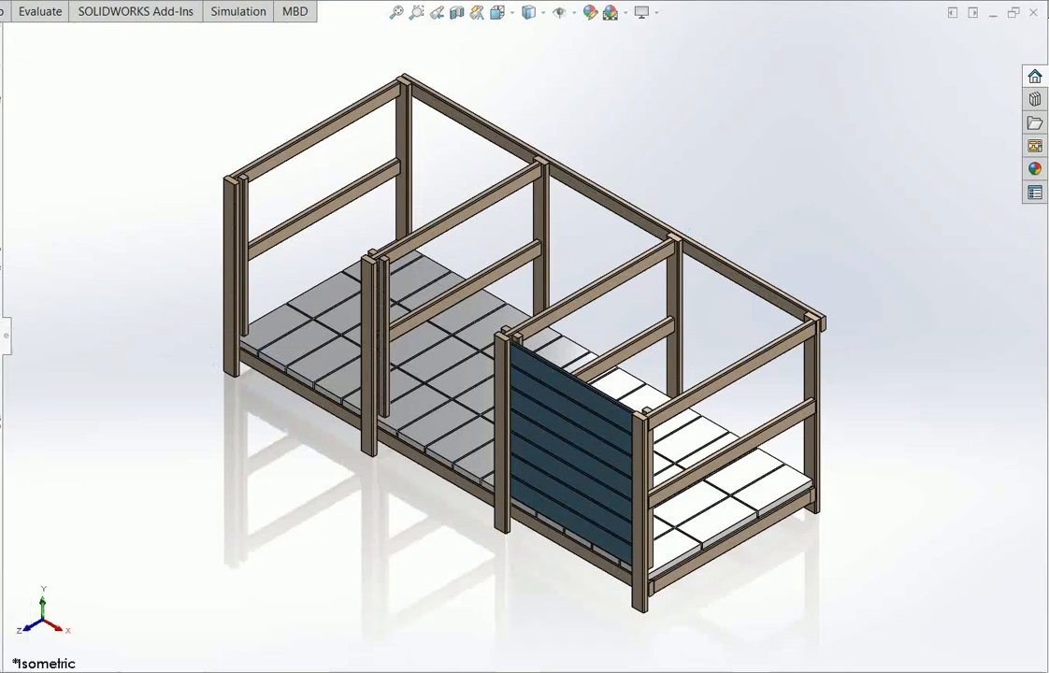
{"action": "left_click", "coordinate": [1, 419]}
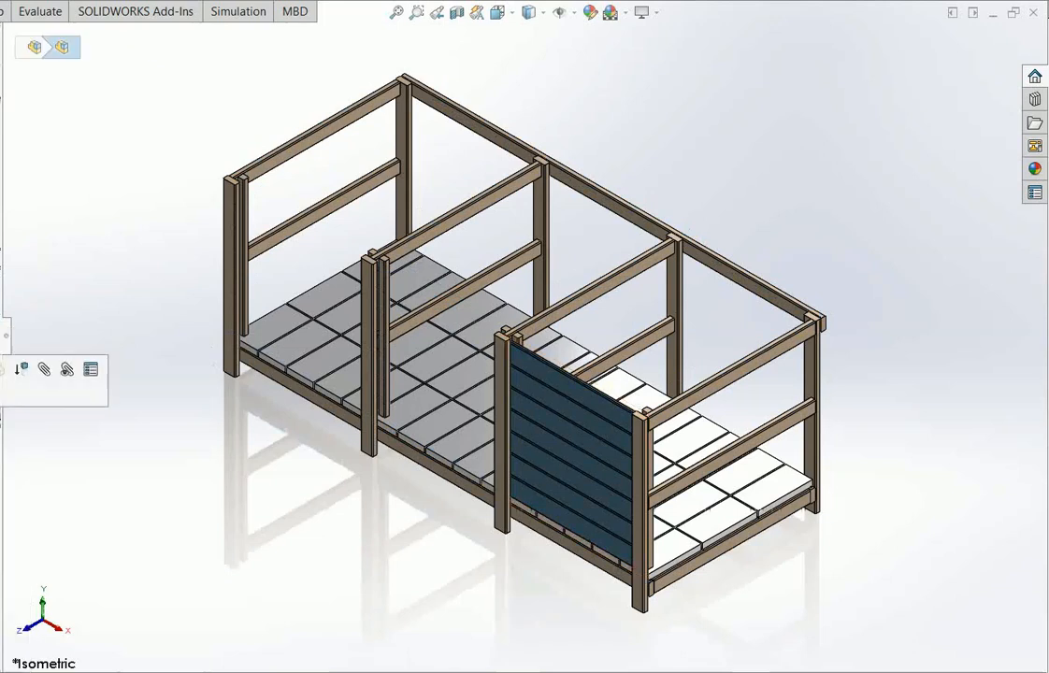
{"action": "left_click", "coordinate": [7, 368]}
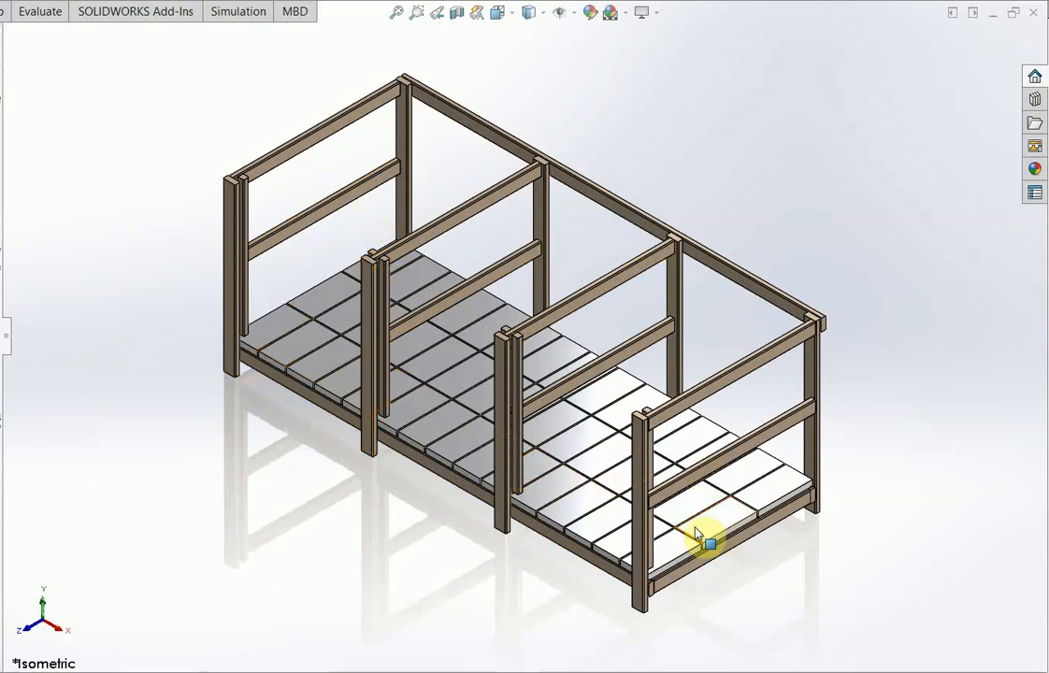
Examine the gaps between the floor cap blocks and the screw heads spacing them along the base frame.
{"action": "scroll", "coordinate": [591, 506], "scroll_direction": "down", "scroll_amount": 6}
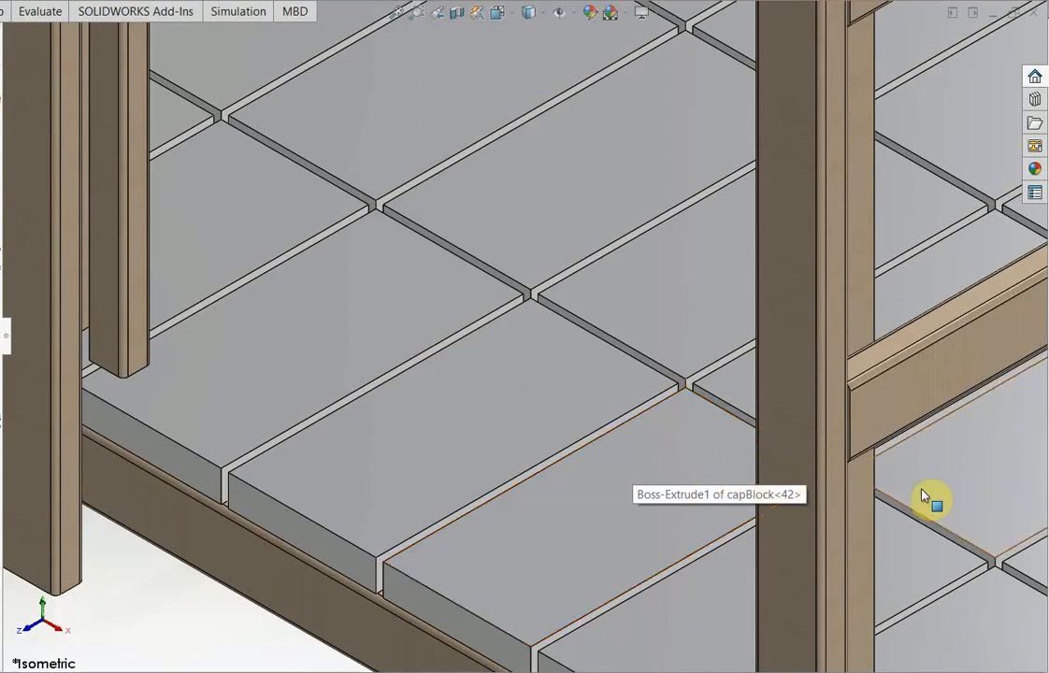
{"action": "scroll", "coordinate": [919, 499], "scroll_direction": "up", "scroll_amount": 5}
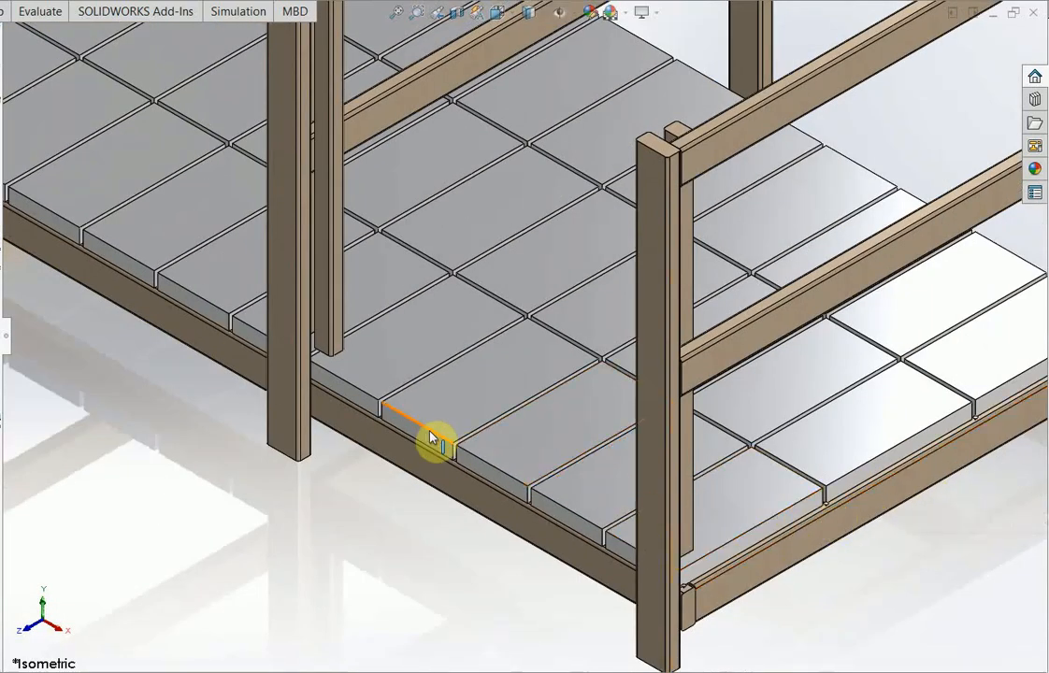
{"action": "scroll", "coordinate": [463, 463], "scroll_direction": "down", "scroll_amount": 6}
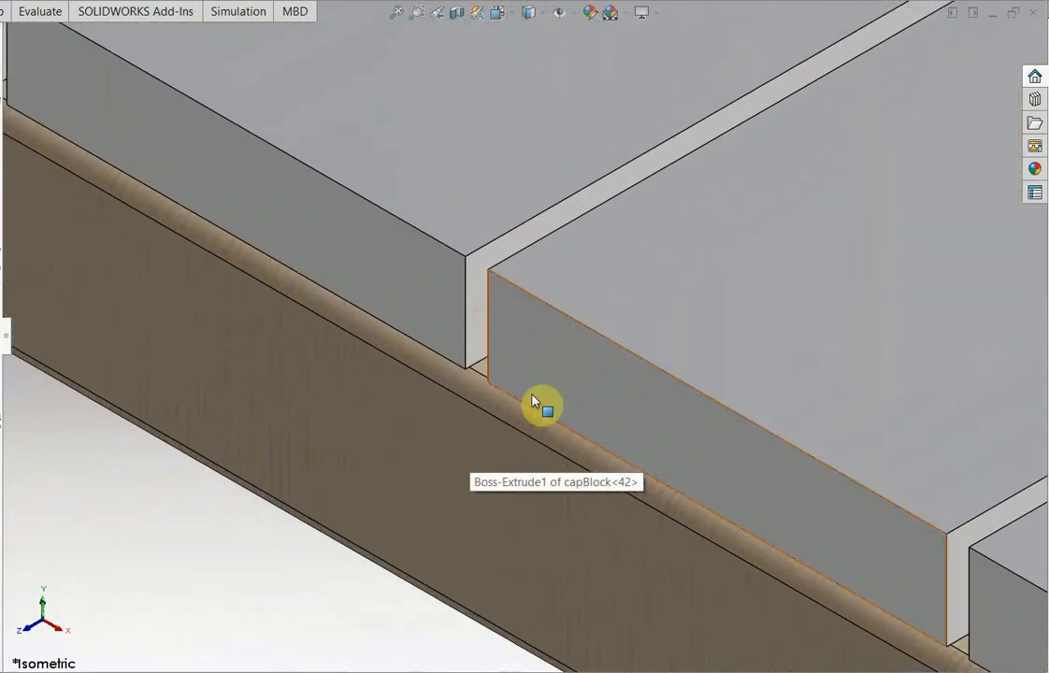
{"action": "scroll", "coordinate": [541, 403], "scroll_direction": "up", "scroll_amount": 6}
{"action": "middle_click_drag", "start_coordinate": [537, 315], "coordinate": [557, 370]}
{"action": "scroll", "coordinate": [515, 346], "scroll_direction": "down", "scroll_amount": 5}
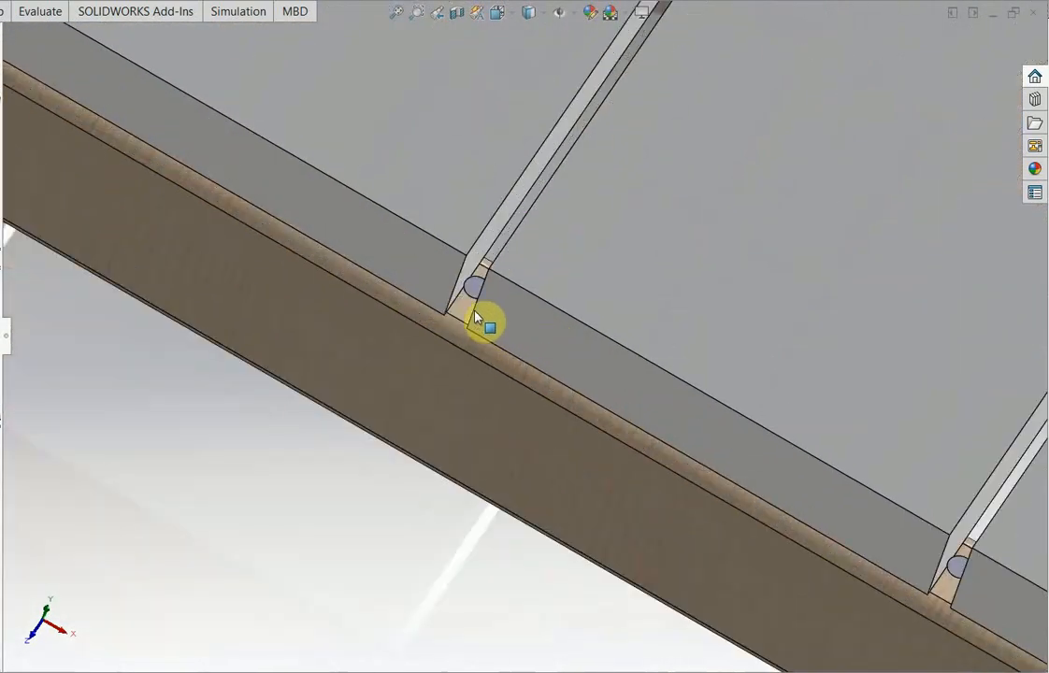
{"action": "scroll", "coordinate": [479, 307], "scroll_direction": "up", "scroll_amount": 3}
{"action": "scroll", "coordinate": [655, 112], "scroll_direction": "up", "scroll_amount": 3}
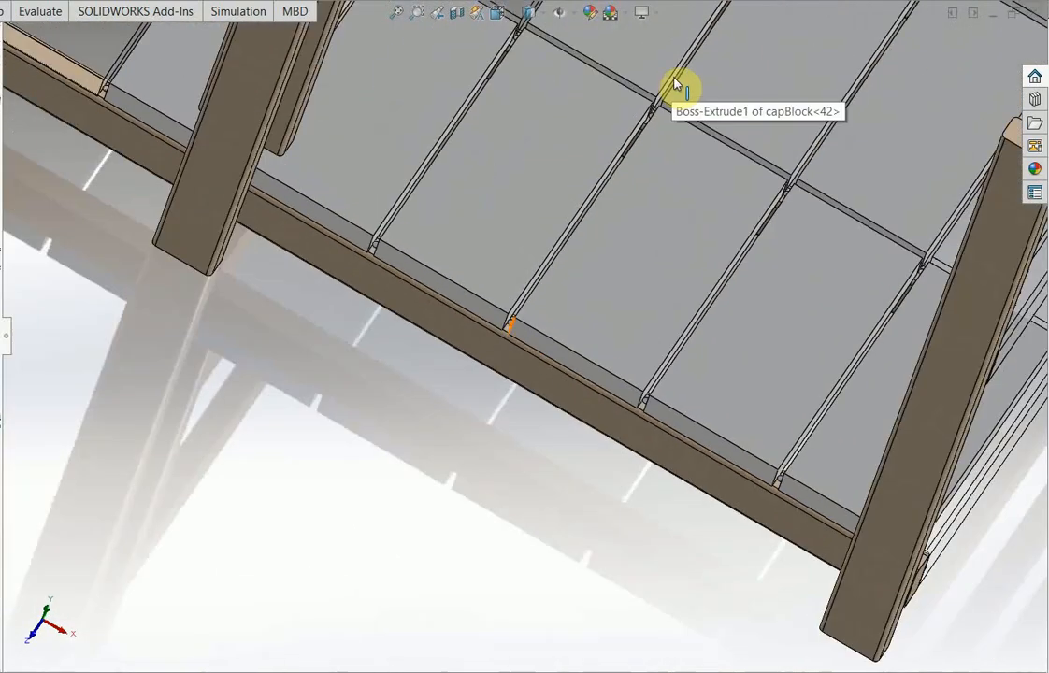
{"action": "scroll", "coordinate": [664, 124], "scroll_direction": "down", "scroll_amount": 7}
{"action": "scroll", "coordinate": [567, 271], "scroll_direction": "up", "scroll_amount": 8}
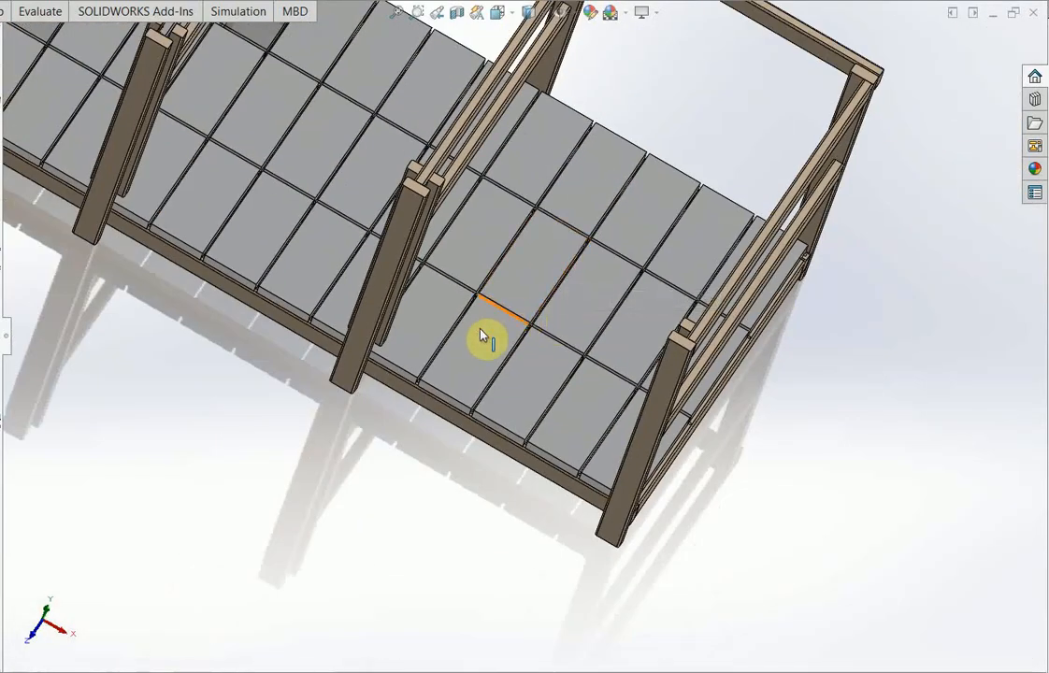
Return to the isometric view and hide all the cap blocks on the floor.
{"action": "key", "text": "space"}
{"action": "middle_click_drag", "start_coordinate": [403, 520], "coordinate": [354, 378]}
{"action": "left_click", "coordinate": [332, 371]}
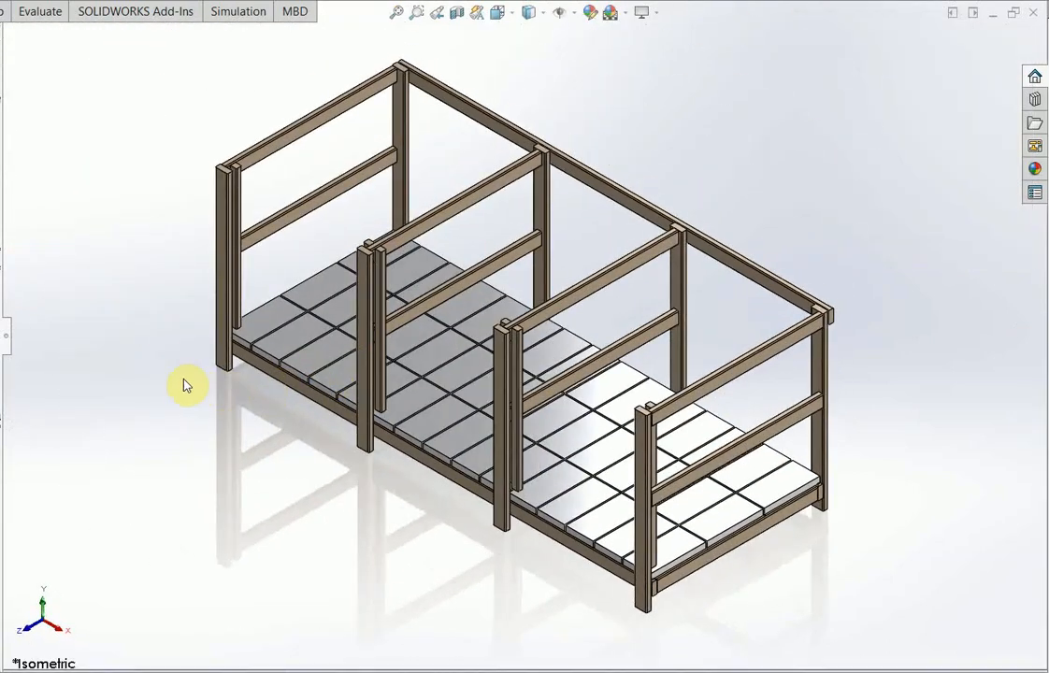
{"action": "left_click", "coordinate": [0, 300]}
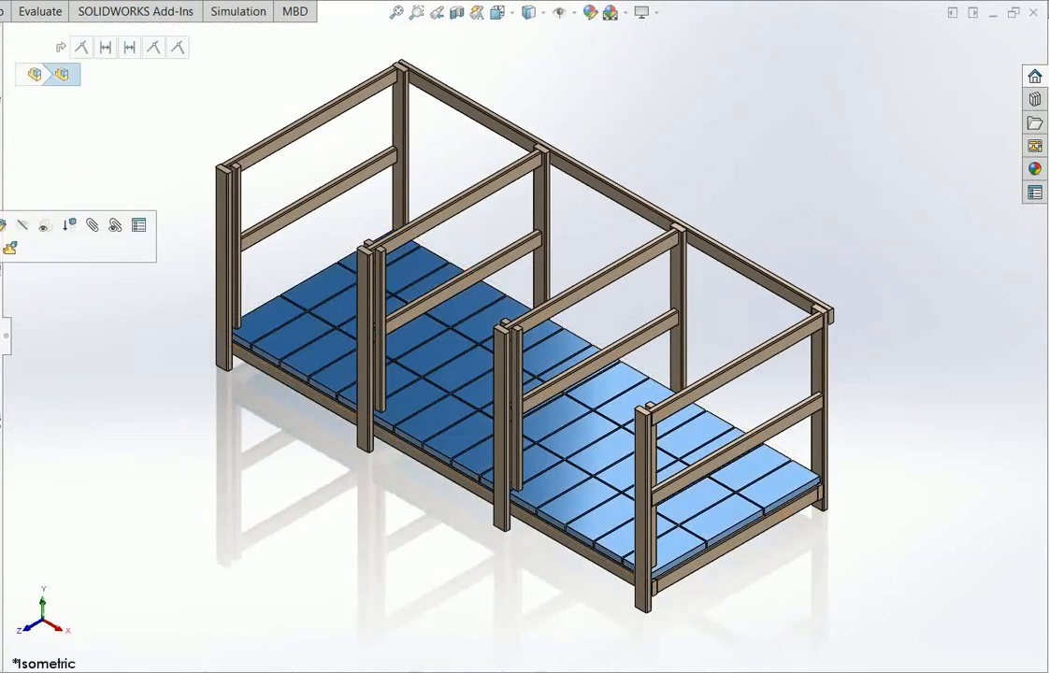
{"action": "left_click", "coordinate": [33, 228]}
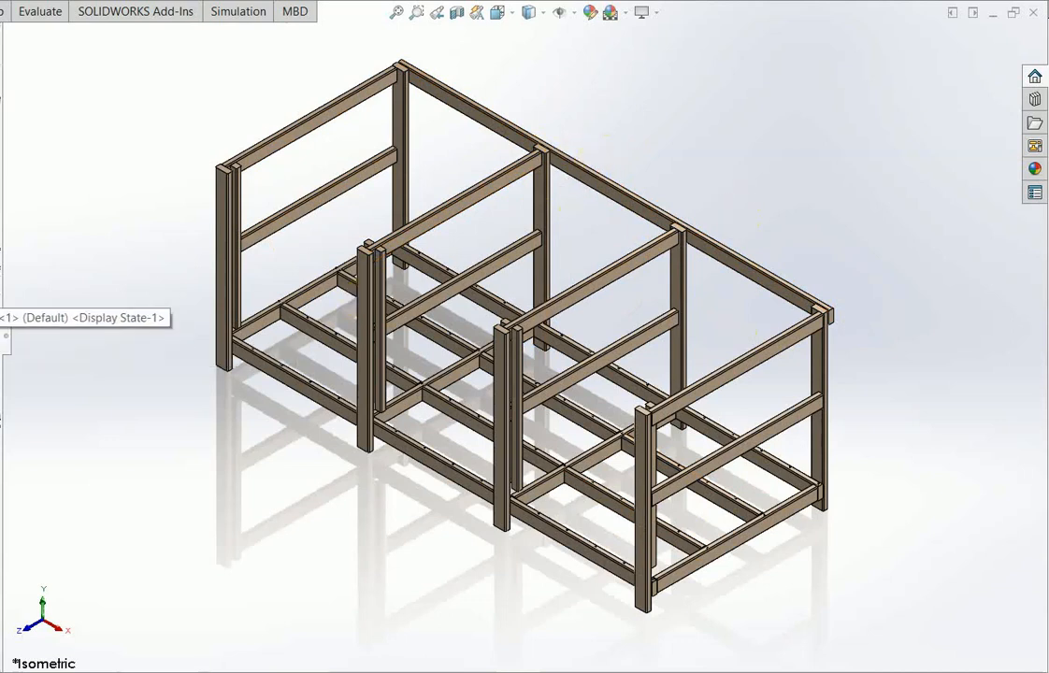
Show the lid frame of the far-left bay to examine how its corner sits on the post and rails, and hide it again.
{"action": "left_click", "coordinate": [0, 294]}
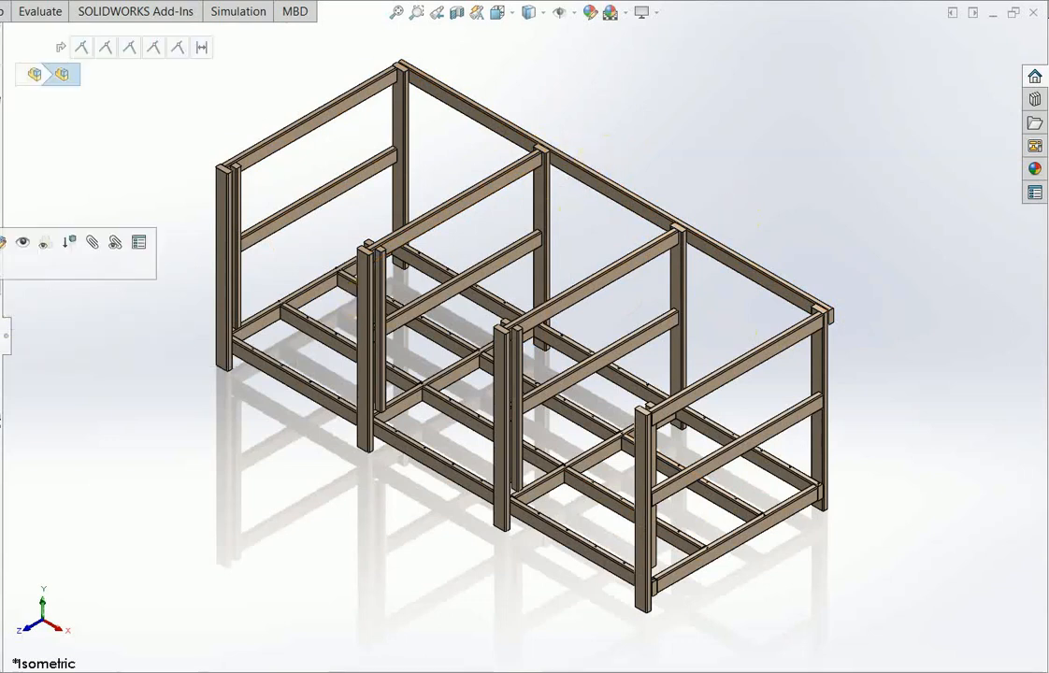
{"action": "left_click", "coordinate": [23, 244]}
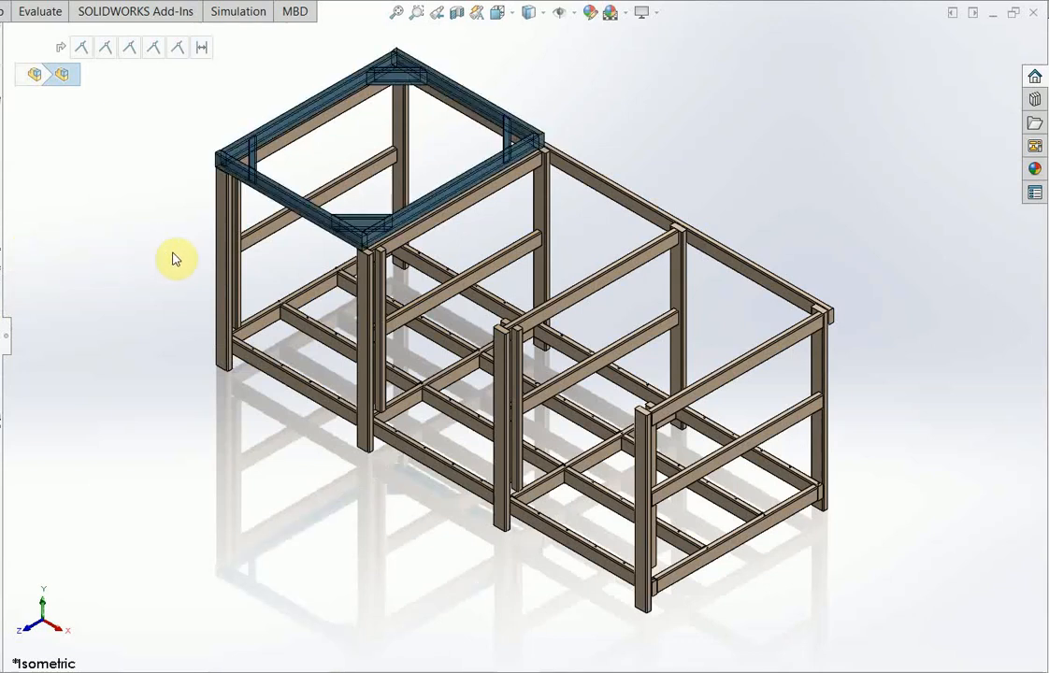
{"action": "scroll", "coordinate": [597, 159], "scroll_direction": "down", "scroll_amount": 5}
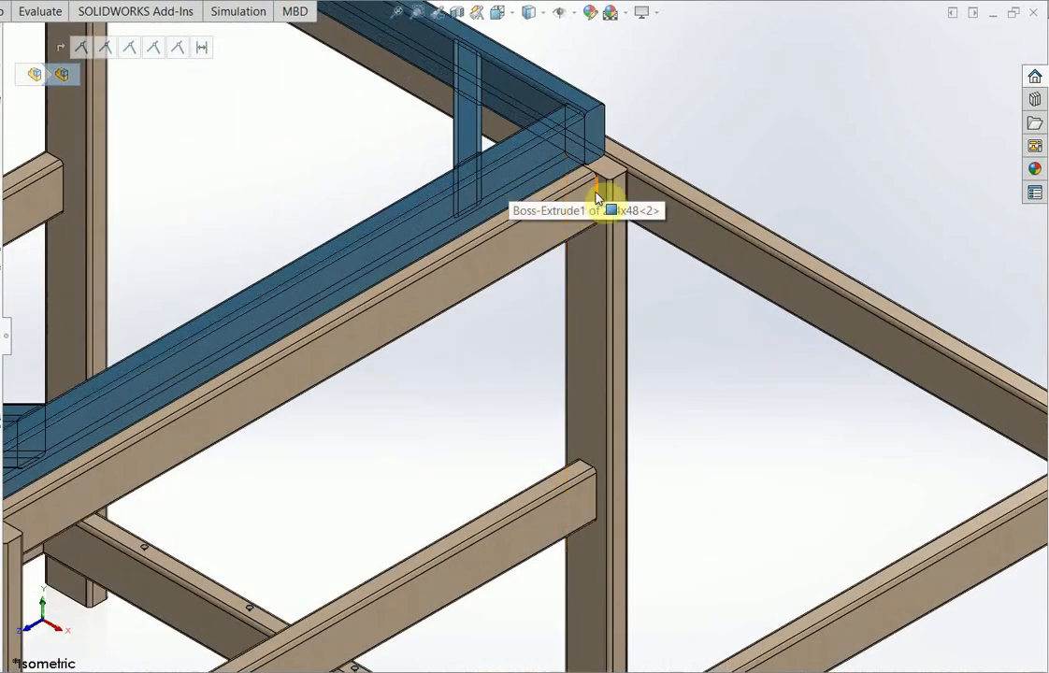
{"action": "scroll", "coordinate": [180, 414], "scroll_direction": "up", "scroll_amount": 4}
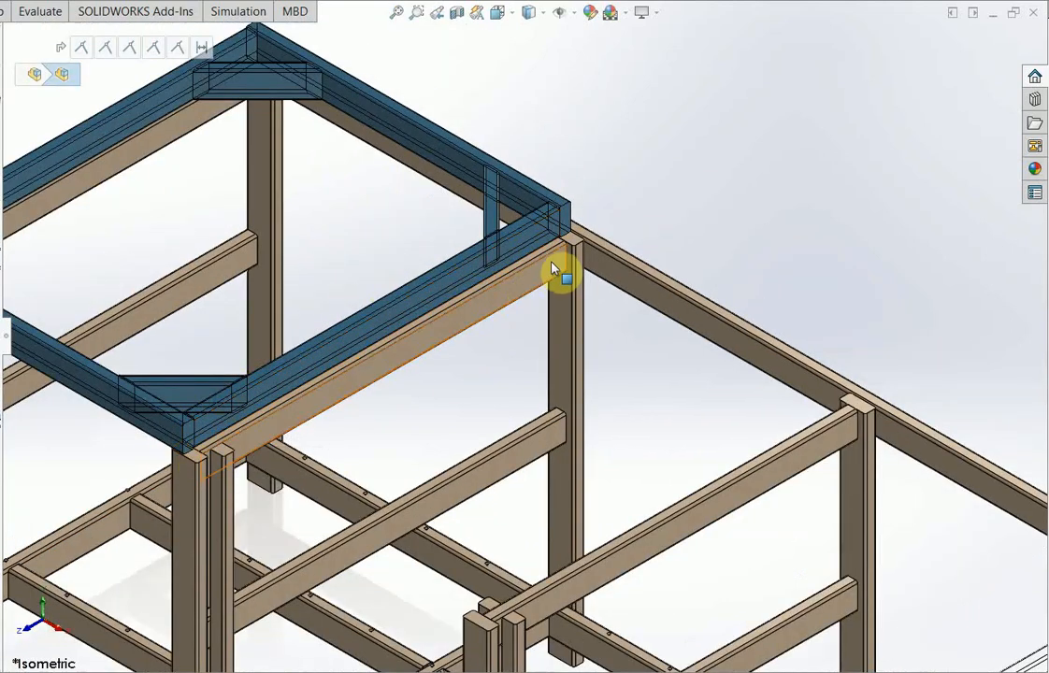
{"action": "scroll", "coordinate": [576, 248], "scroll_direction": "down", "scroll_amount": 5}
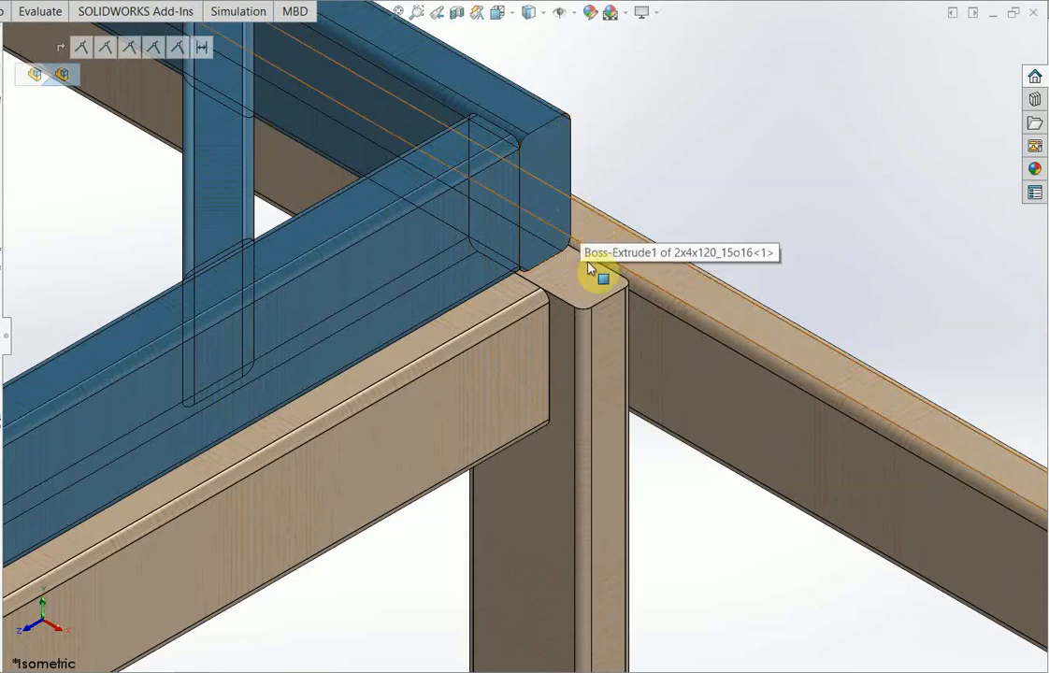
{"action": "scroll", "coordinate": [590, 268], "scroll_direction": "up", "scroll_amount": 6}
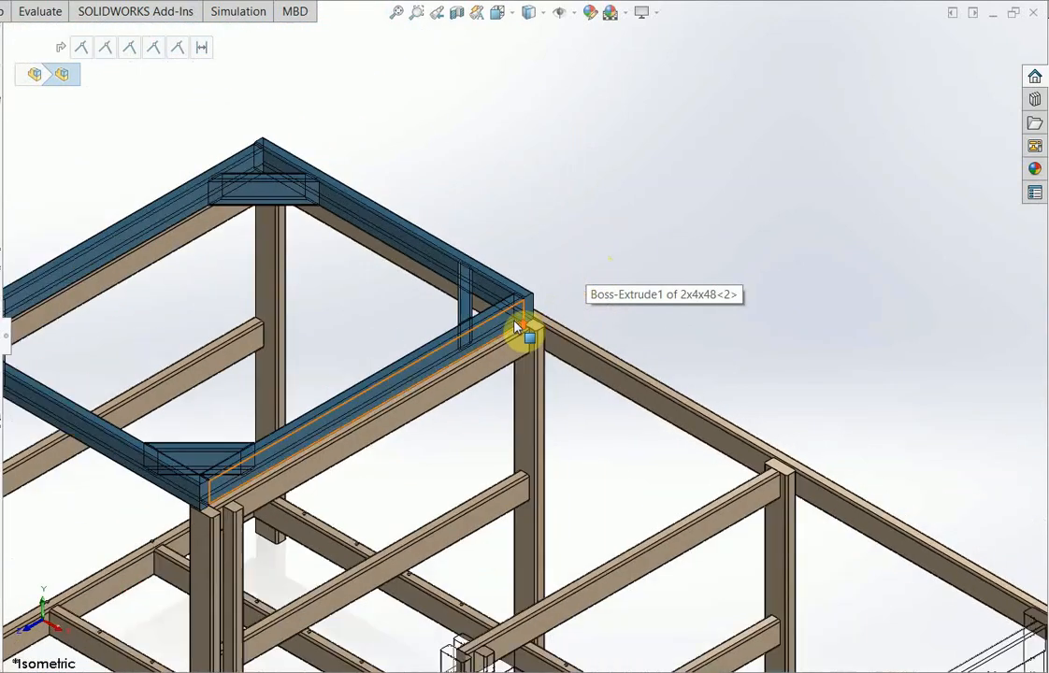
{"action": "scroll", "coordinate": [516, 327], "scroll_direction": "up", "scroll_amount": 2}
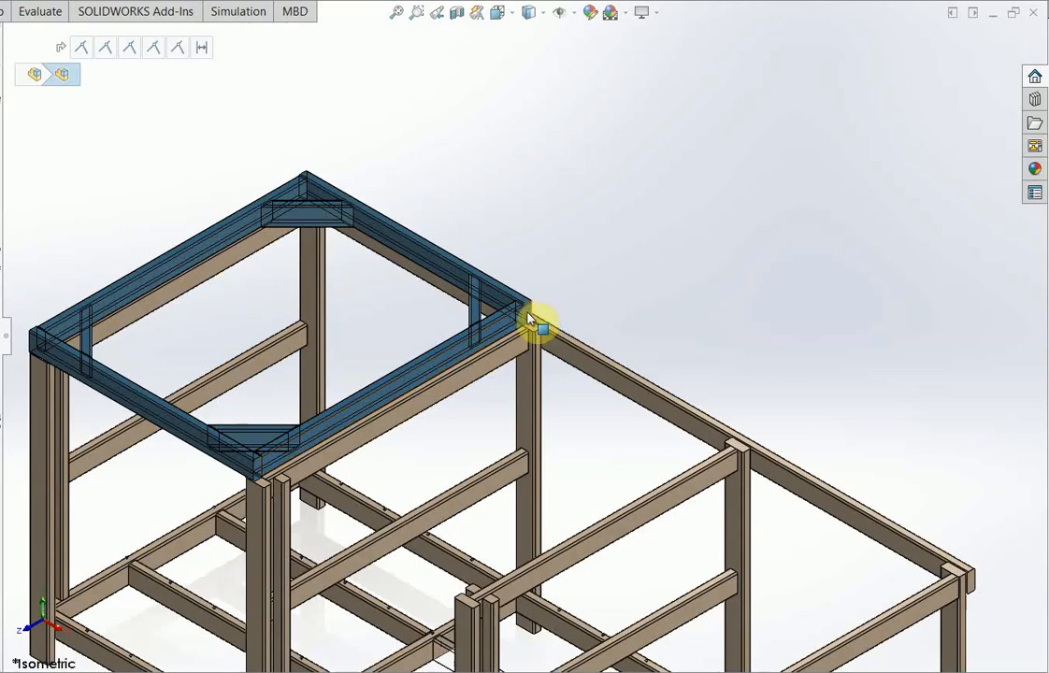
{"action": "left_click", "coordinate": [3, 281]}
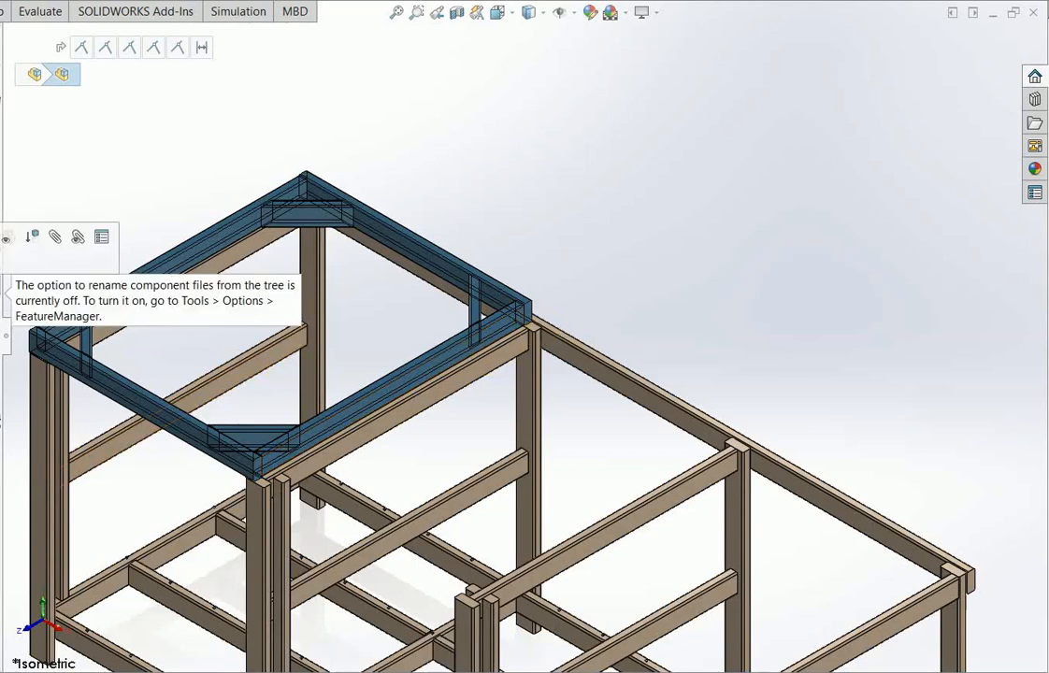
{"action": "left_click", "coordinate": [6, 245]}
Examine the bare 2x4 frame and the spacer screw heads along the floor joists.
{"action": "scroll", "coordinate": [281, 412], "scroll_direction": "up", "scroll_amount": 3}
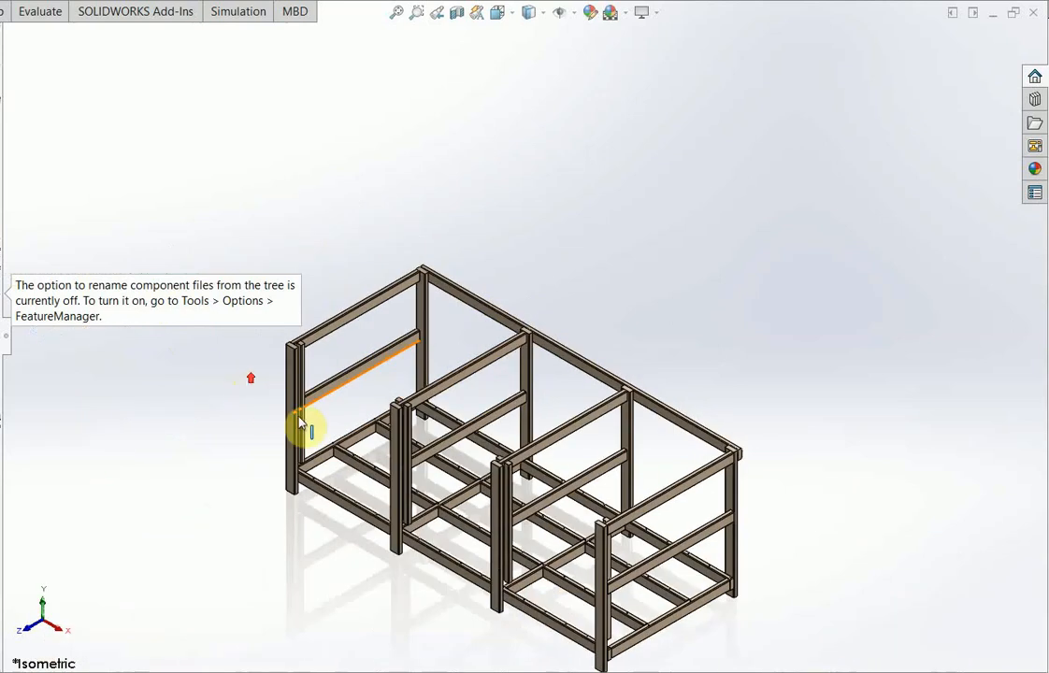
{"action": "scroll", "coordinate": [308, 428], "scroll_direction": "down", "scroll_amount": 2}
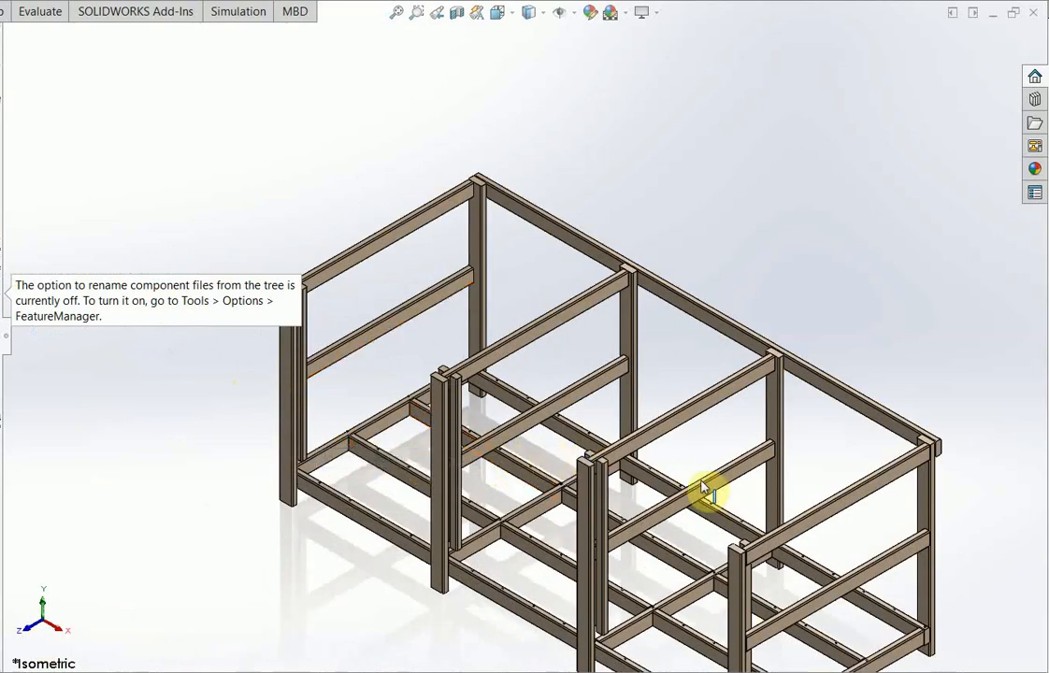
{"action": "scroll", "coordinate": [814, 500], "scroll_direction": "up", "scroll_amount": 1}
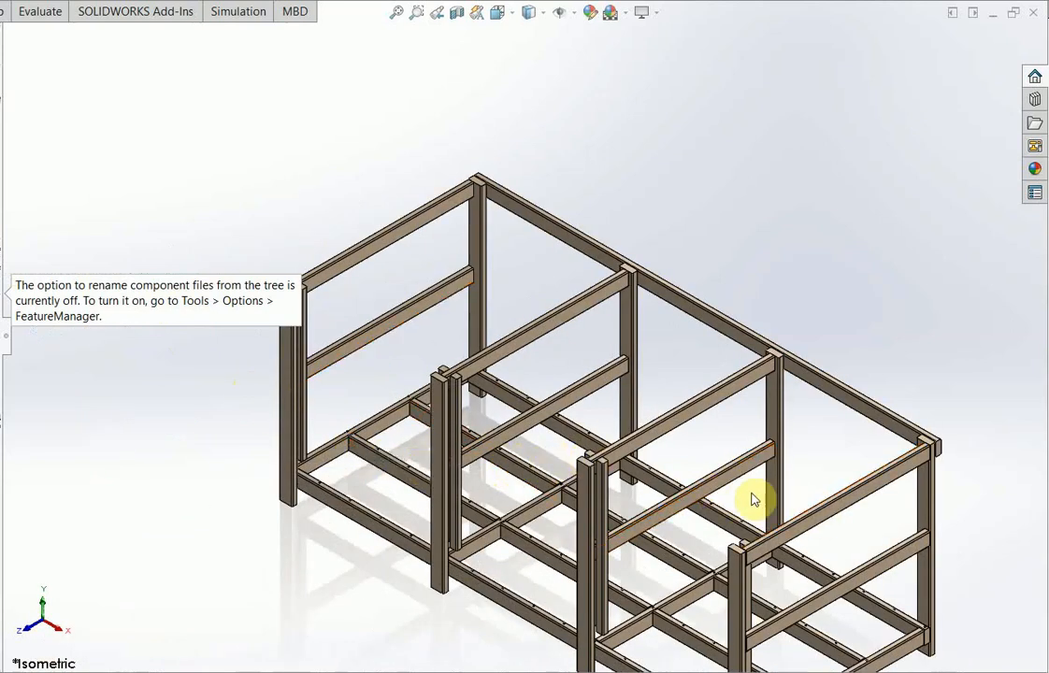
{"action": "scroll", "coordinate": [515, 548], "scroll_direction": "down", "scroll_amount": 5}
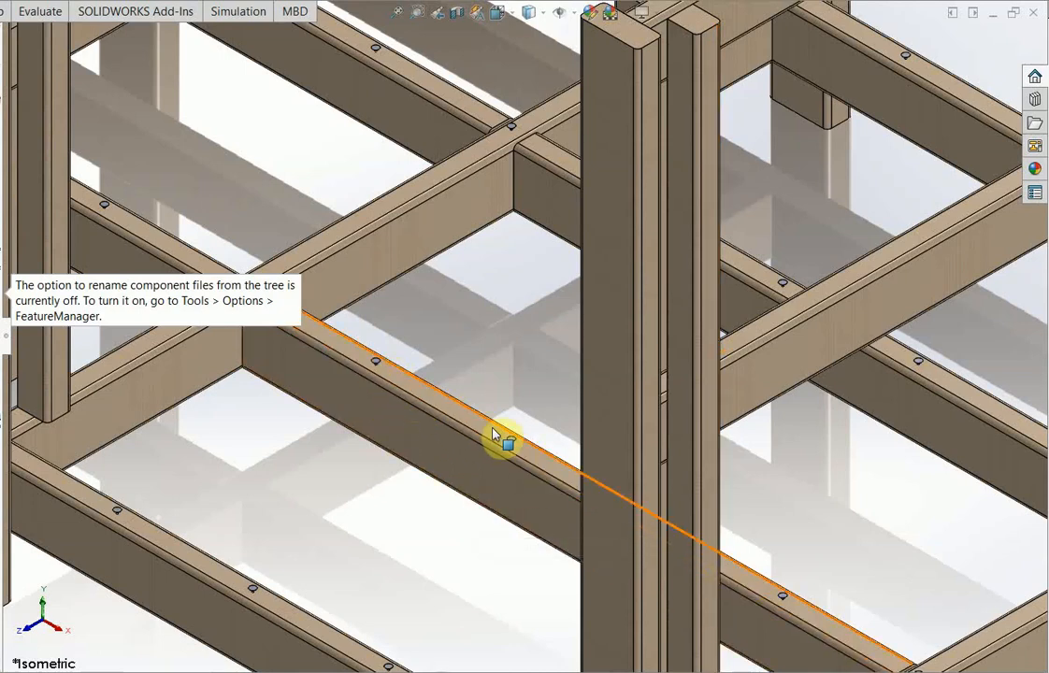
{"action": "scroll", "coordinate": [520, 455], "scroll_direction": "up", "scroll_amount": 3}
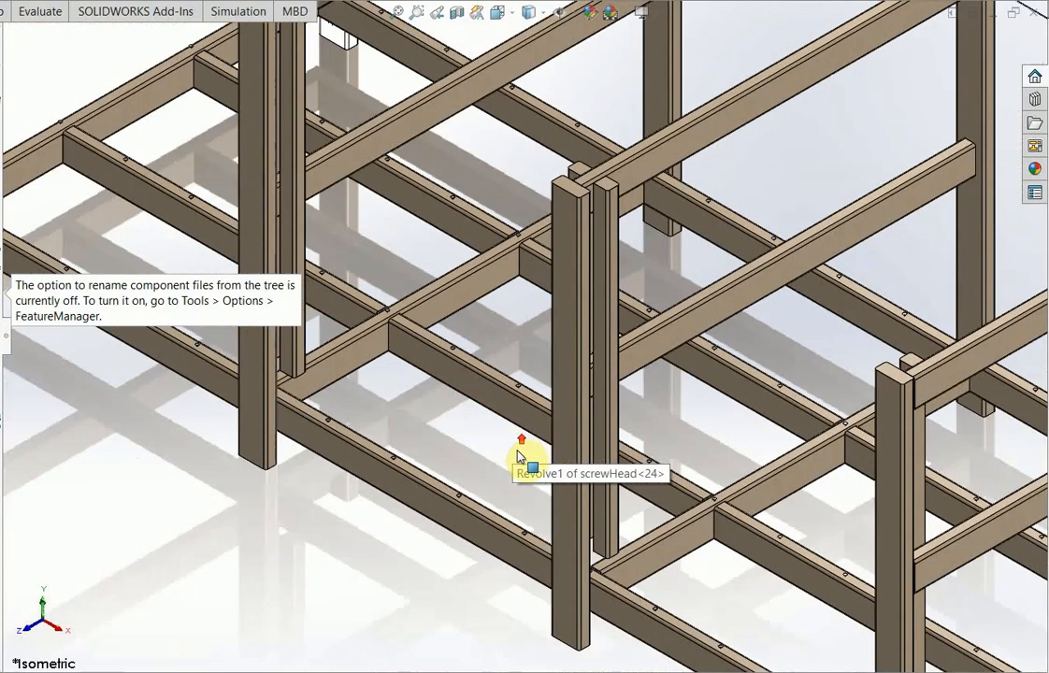
{"action": "scroll", "coordinate": [467, 397], "scroll_direction": "up", "scroll_amount": 2}
{"action": "scroll", "coordinate": [475, 395], "scroll_direction": "up", "scroll_amount": 3}
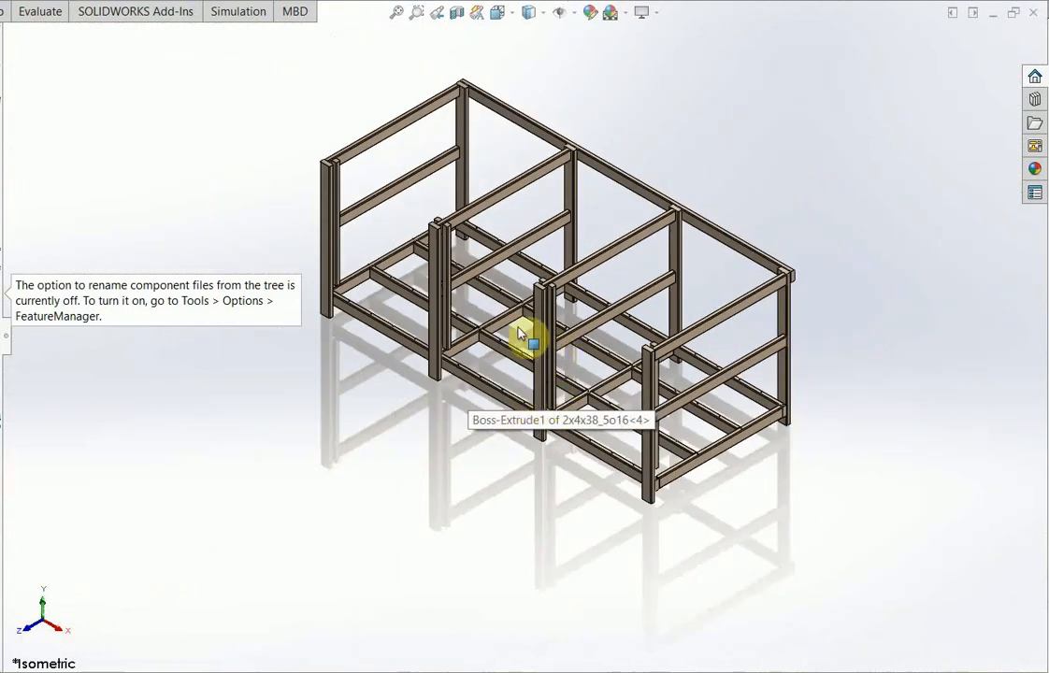
Select the 2x4 corner and divider posts with their upper and middle rails as one range, and hide them all.
{"action": "scroll", "coordinate": [380, 315], "scroll_direction": "down", "scroll_amount": 6}
{"action": "scroll", "coordinate": [385, 268], "scroll_direction": "down", "scroll_amount": 2}
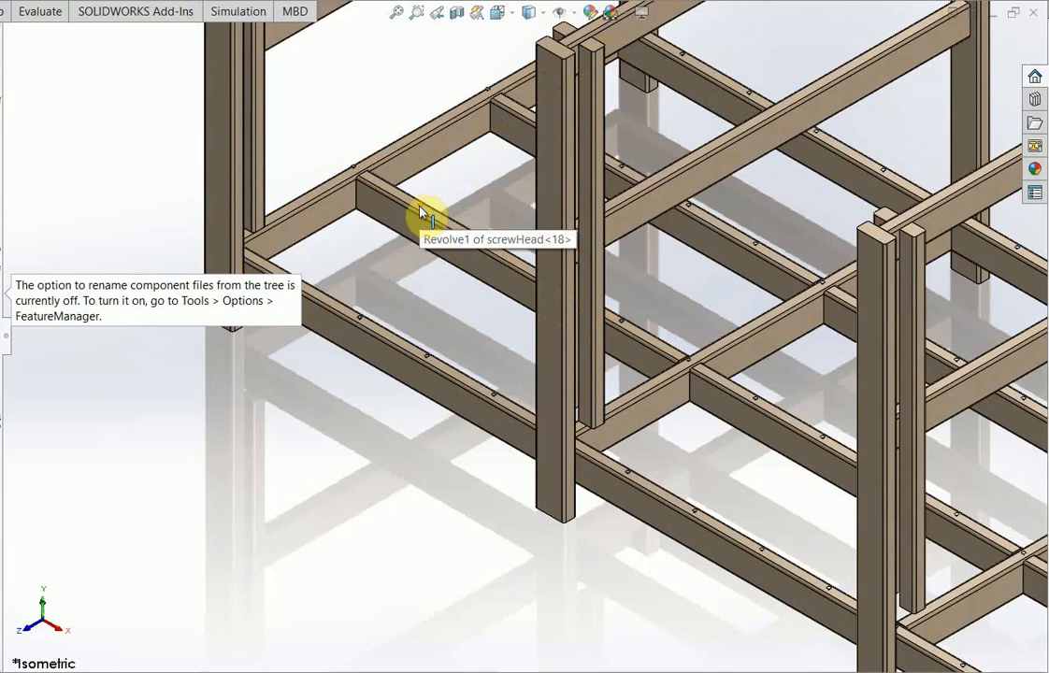
{"action": "scroll", "coordinate": [485, 316], "scroll_direction": "up", "scroll_amount": 6}
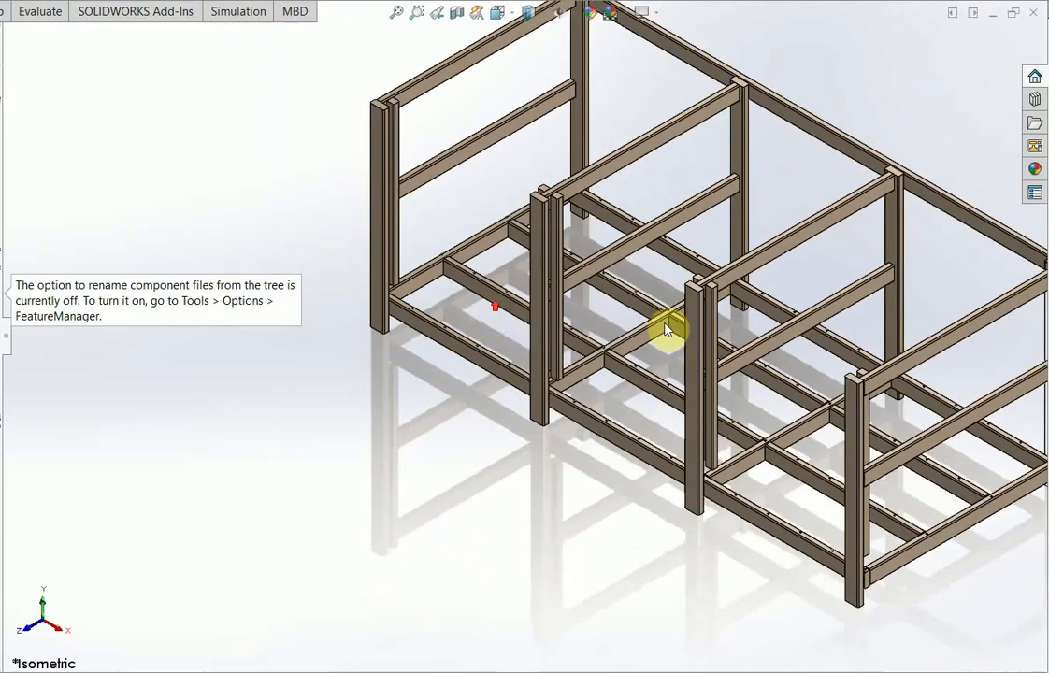
{"action": "scroll", "coordinate": [754, 335], "scroll_direction": "down", "scroll_amount": 4}
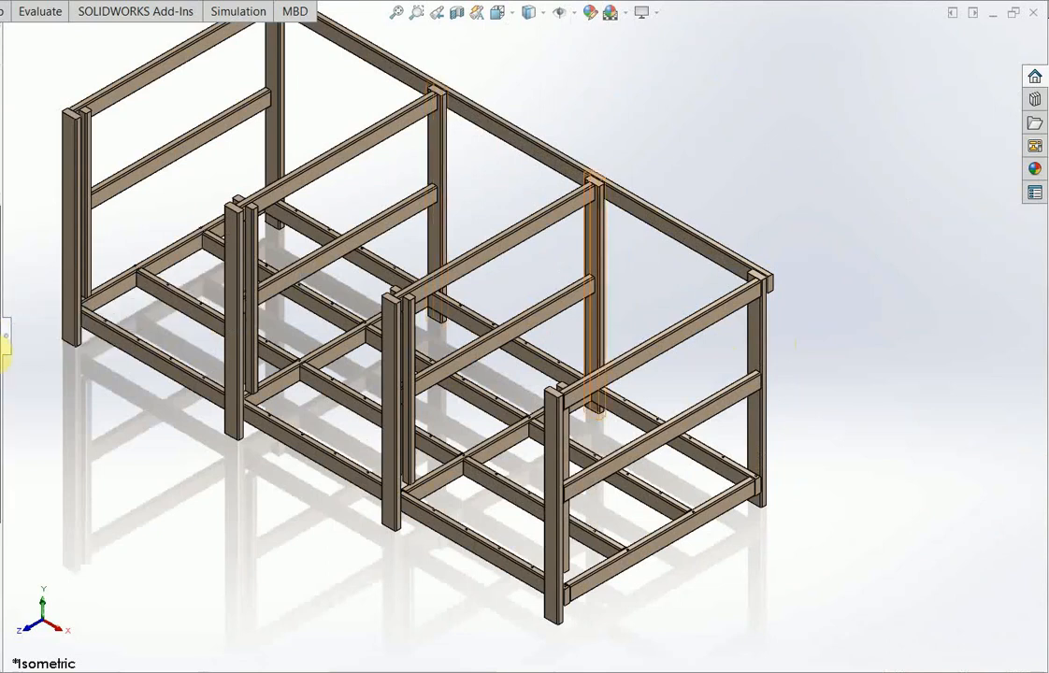
{"action": "left_click", "coordinate": [0, 226]}
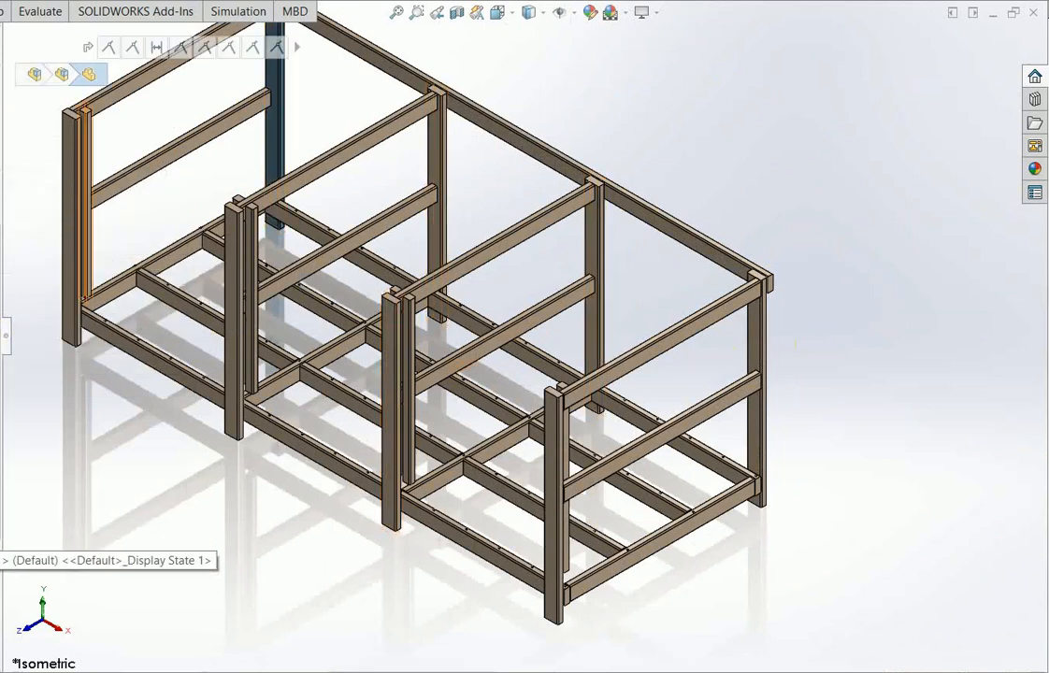
{"action": "left_click", "coordinate": [0, 559], "text": "shift"}
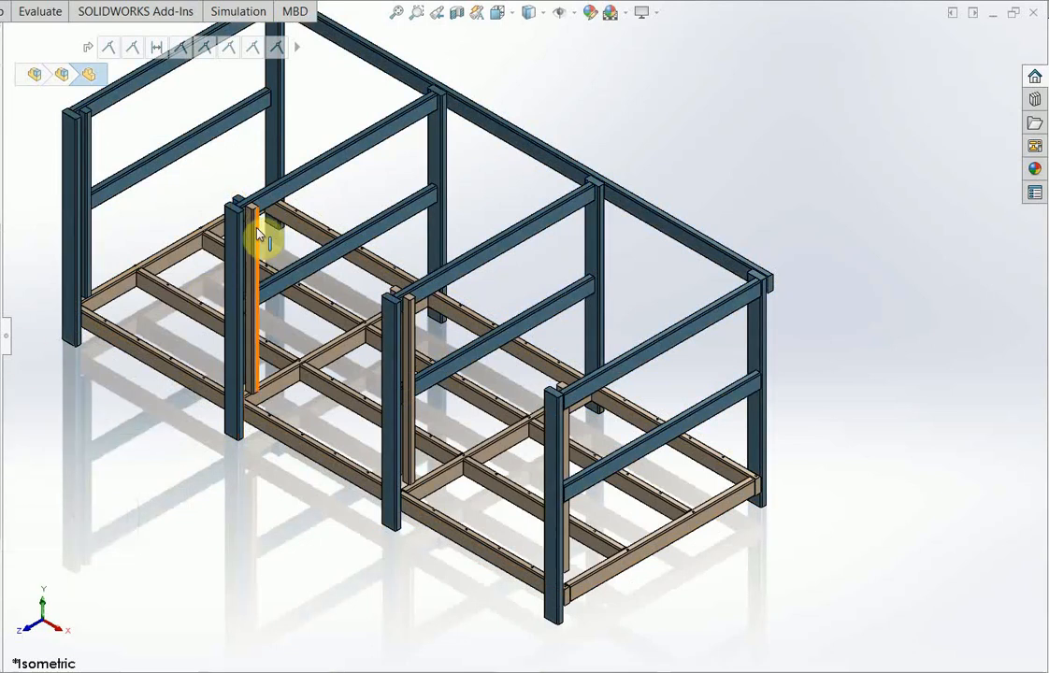
{"action": "scroll", "coordinate": [253, 222], "scroll_direction": "down", "scroll_amount": 2}
{"action": "scroll", "coordinate": [257, 222], "scroll_direction": "down", "scroll_amount": 2}
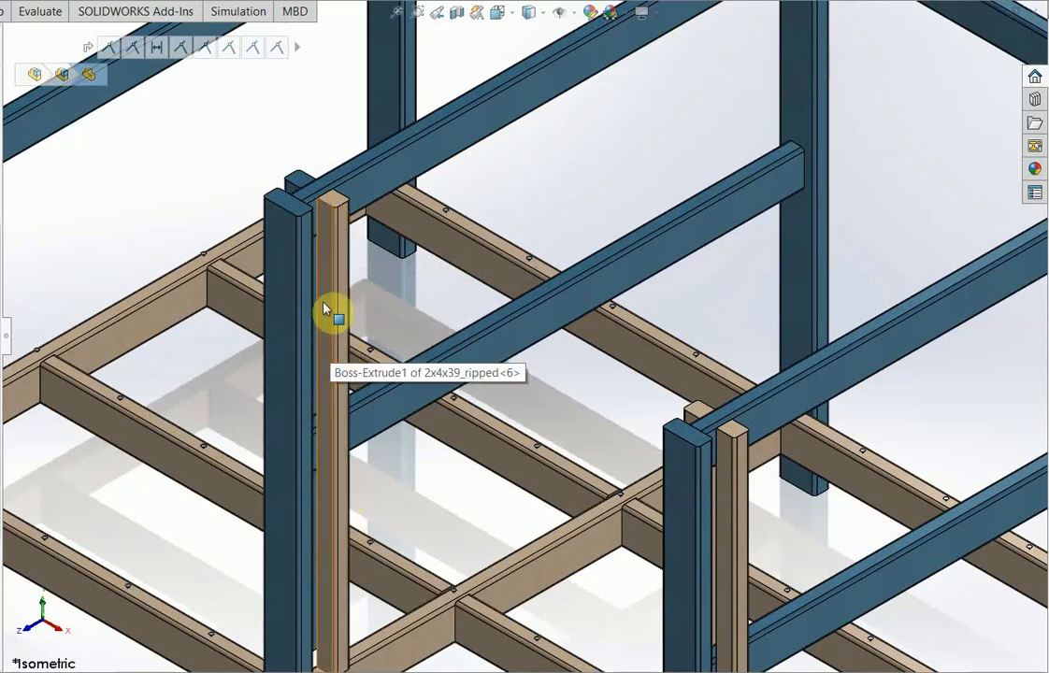
{"action": "scroll", "coordinate": [316, 347], "scroll_direction": "up", "scroll_amount": 5}
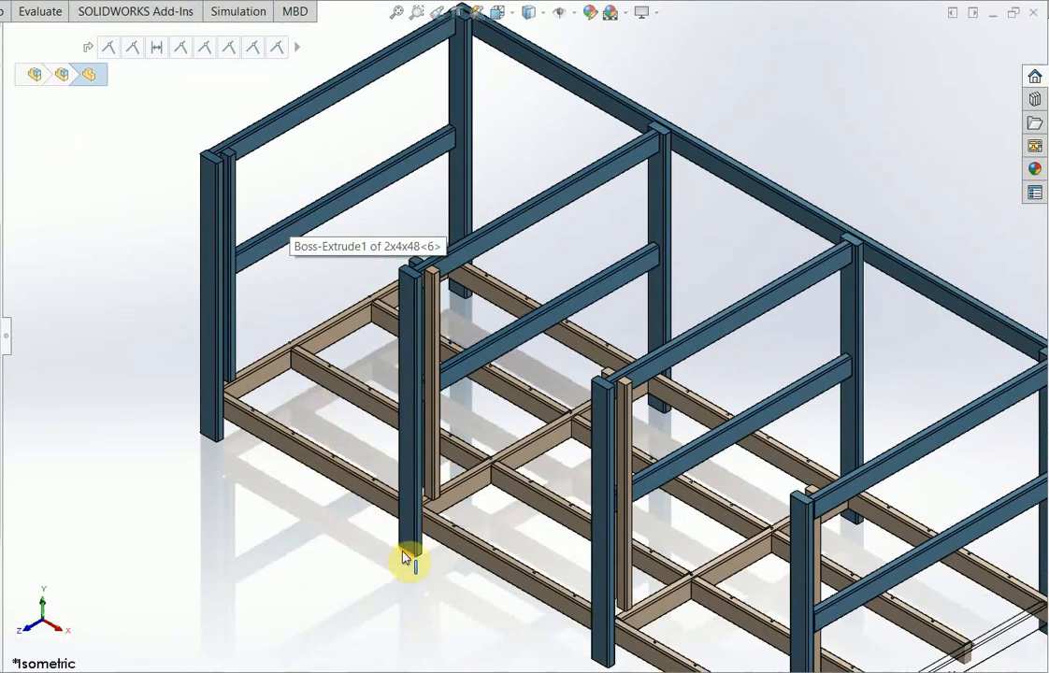
{"action": "scroll", "coordinate": [417, 554], "scroll_direction": "down", "scroll_amount": 5}
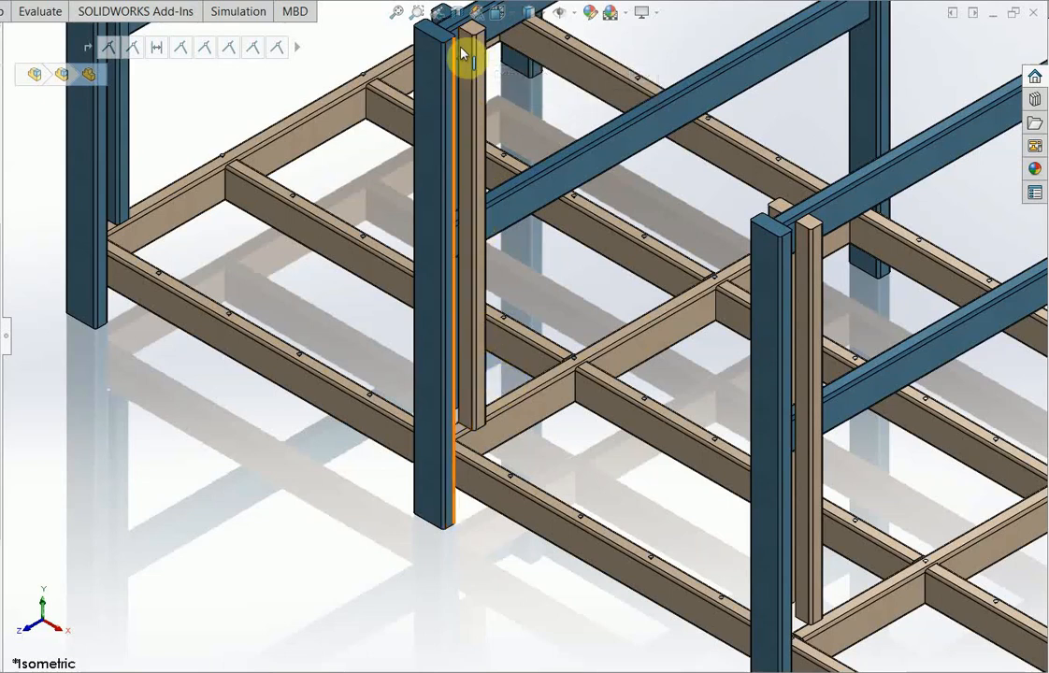
{"action": "scroll", "coordinate": [813, 323], "scroll_direction": "up", "scroll_amount": 5}
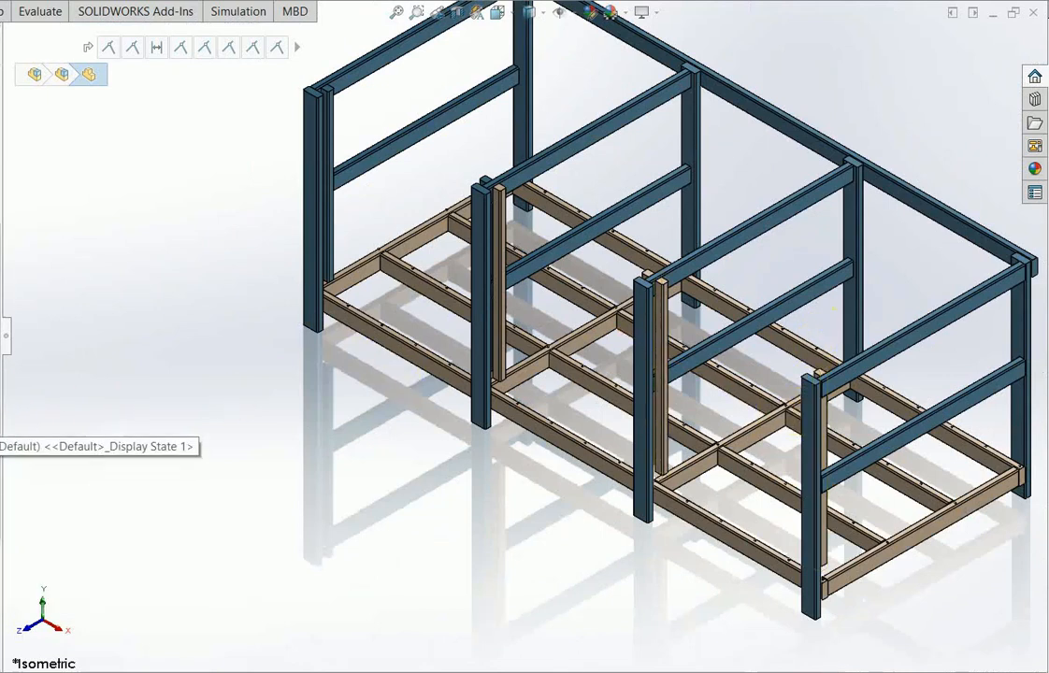
{"action": "right_click", "coordinate": [0, 363]}
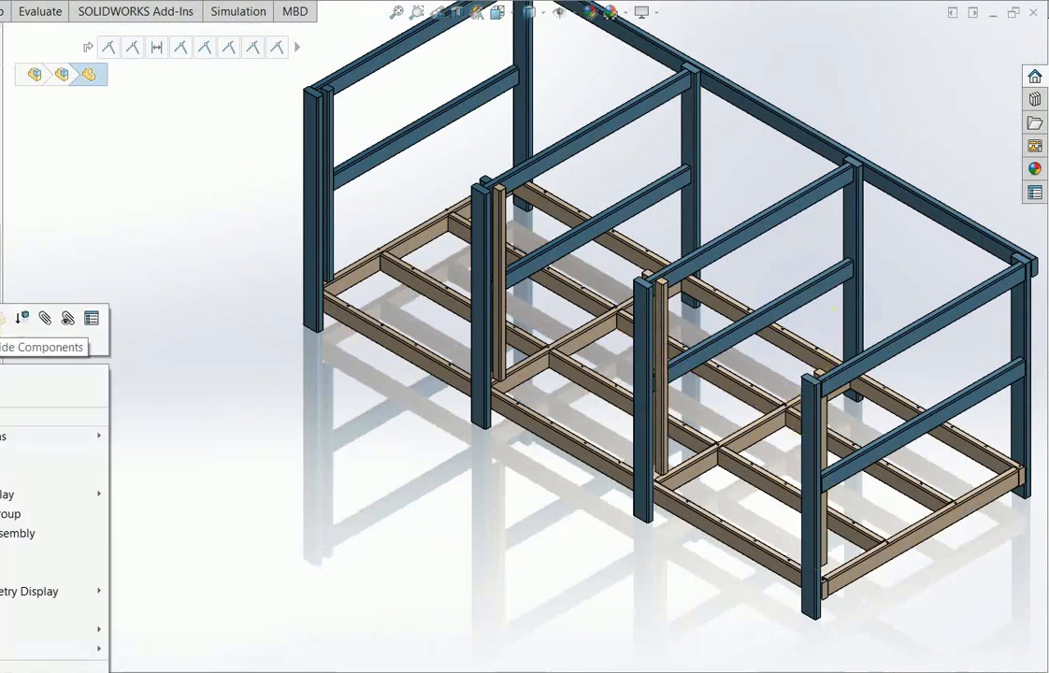
{"action": "left_click", "coordinate": [3, 319]}
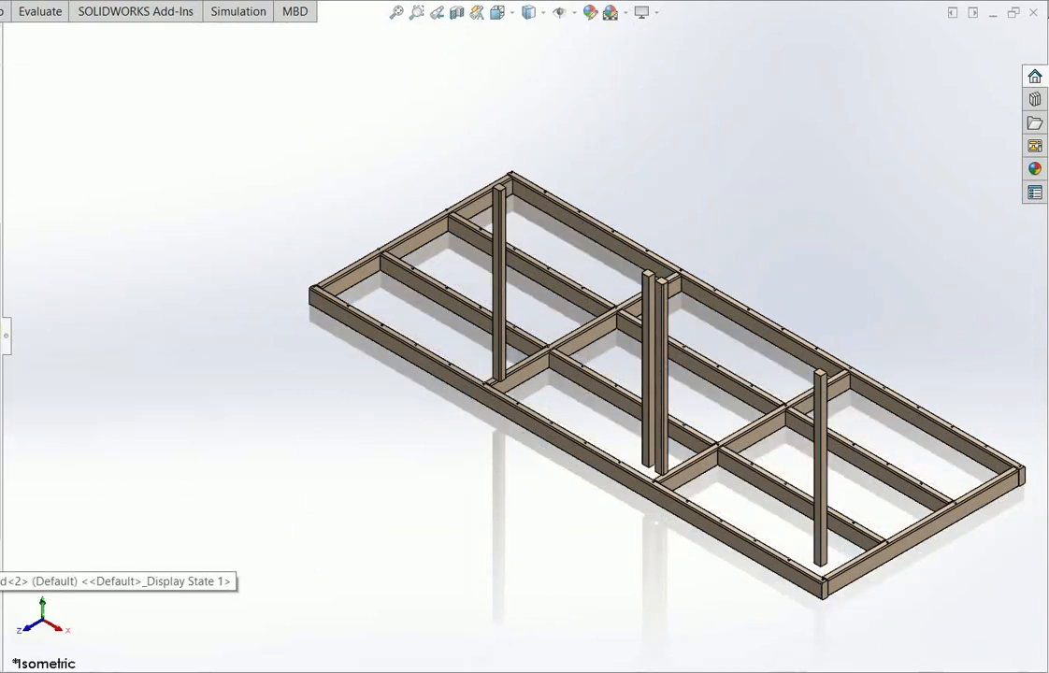
Hide the four remaining 2x4x39_ripped uprights so that only the floor frame and its screw heads are left.
{"action": "left_click", "coordinate": [2, 363], "text": "shift"}
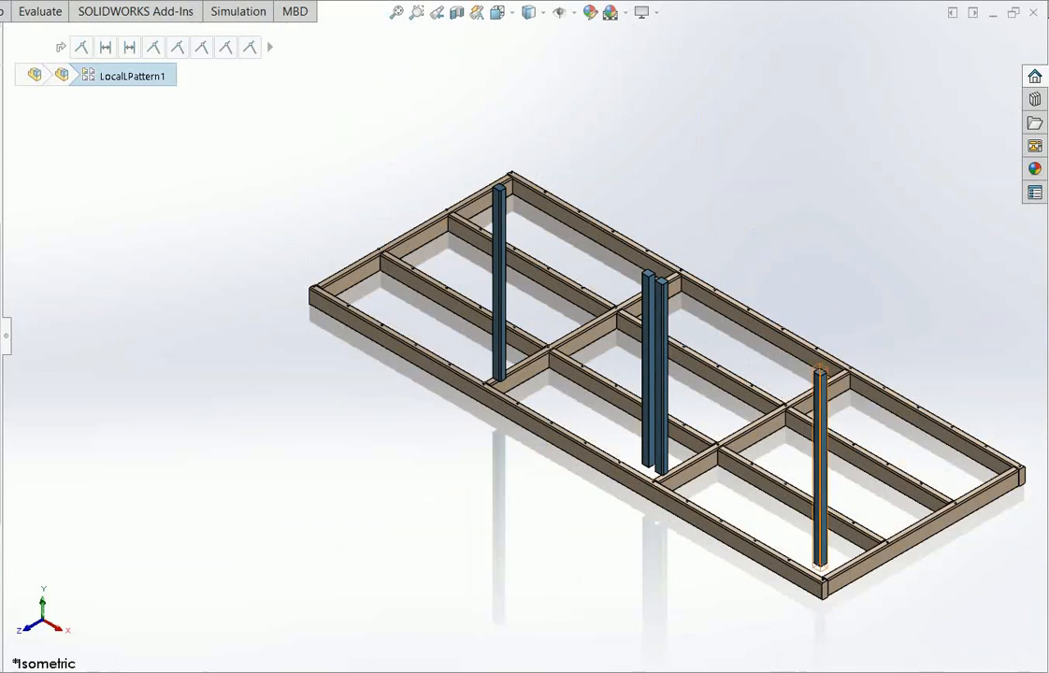
{"action": "left_click", "coordinate": [2, 619]}
{"action": "left_click", "coordinate": [1, 600], "text": "ctrl"}
{"action": "right_click", "coordinate": [2, 601]}
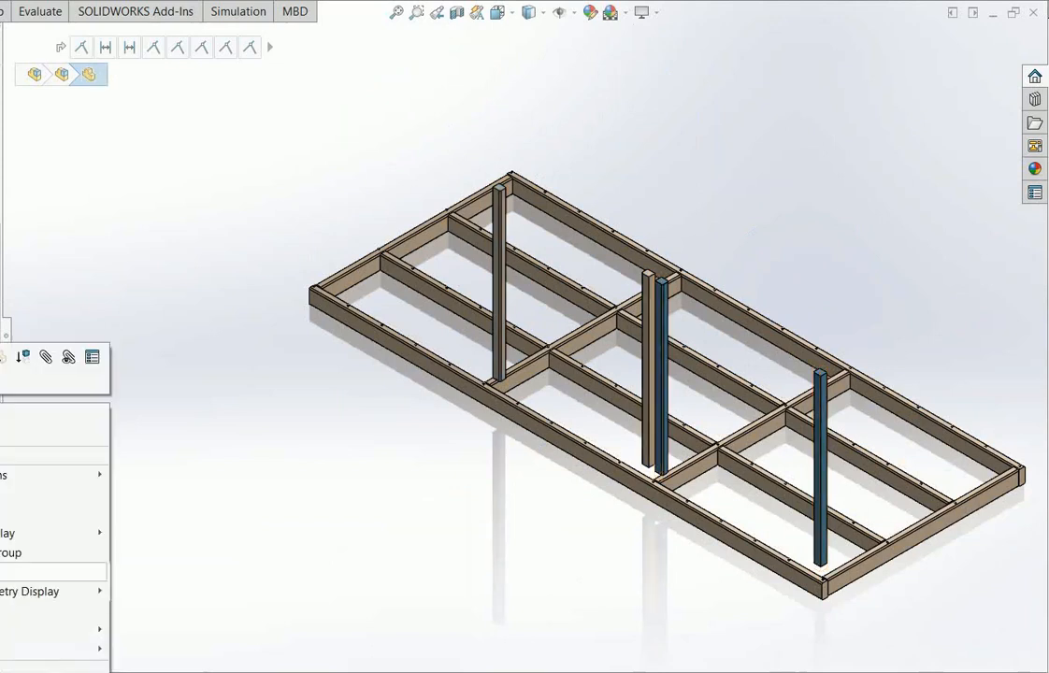
{"action": "left_click", "coordinate": [3, 355]}
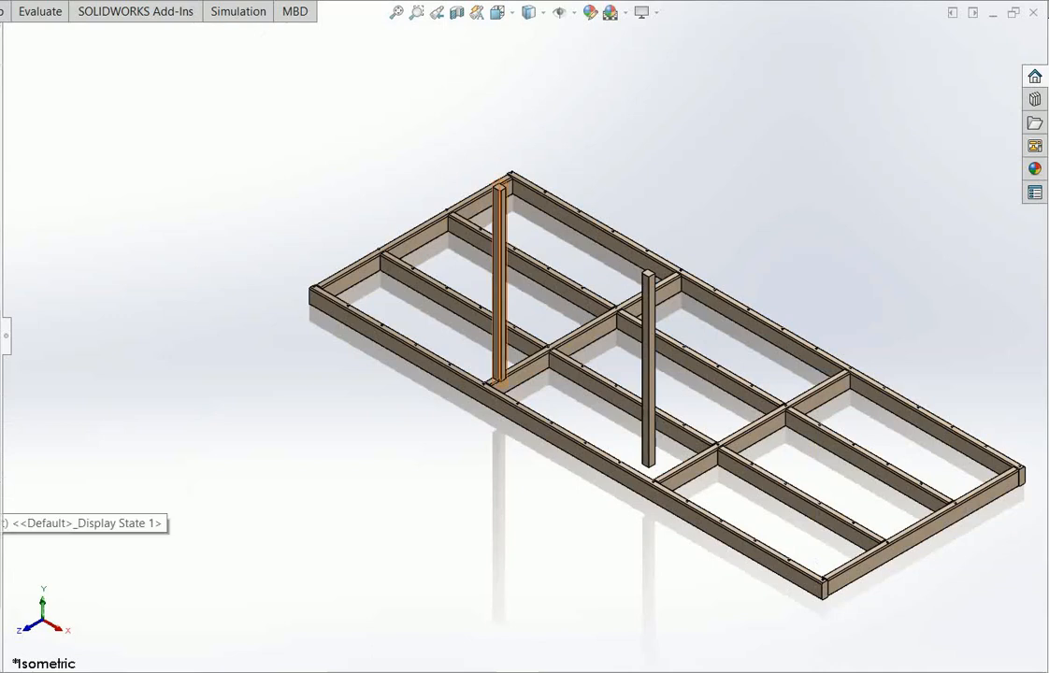
{"action": "left_click", "coordinate": [2, 505]}
{"action": "left_click", "coordinate": [10, 464]}
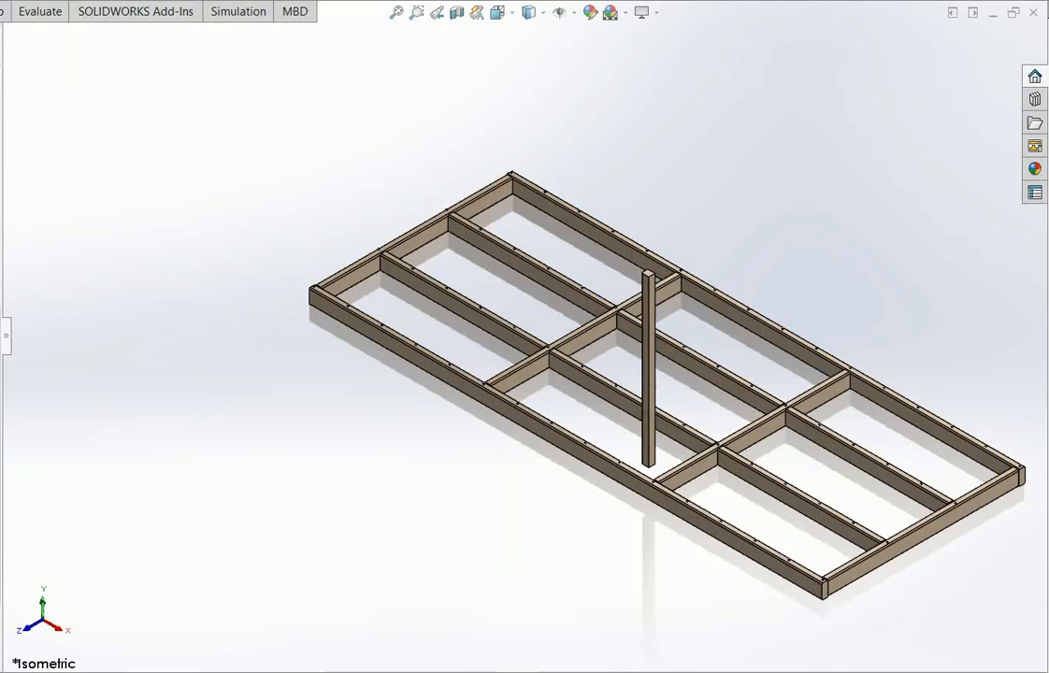
{"action": "left_click", "coordinate": [2, 538]}
{"action": "left_click", "coordinate": [7, 494]}
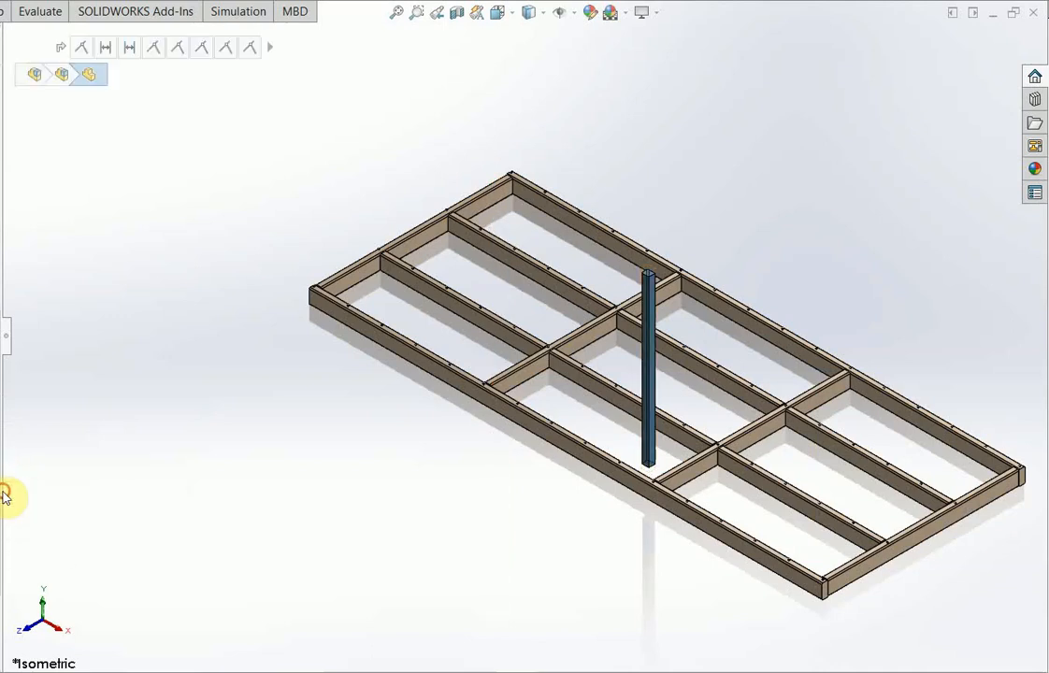